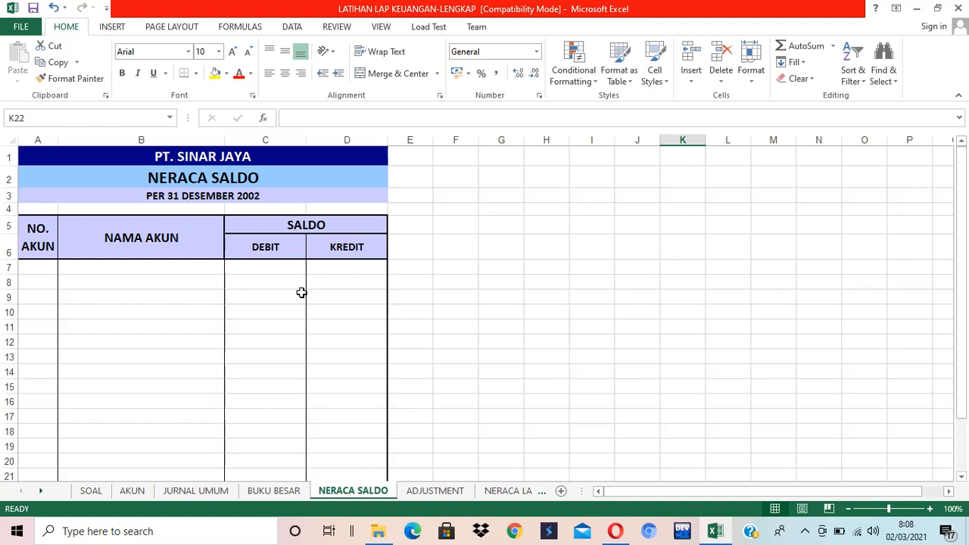
{"action": "left_click", "coordinate": [521, 309]}
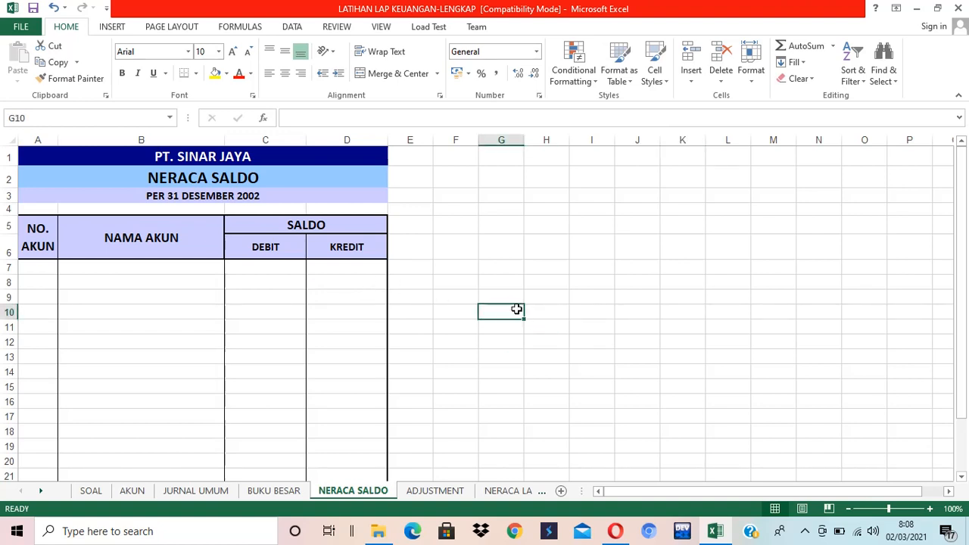
{"action": "scroll", "coordinate": [552, 336], "scroll_direction": "down", "scroll_amount": 3}
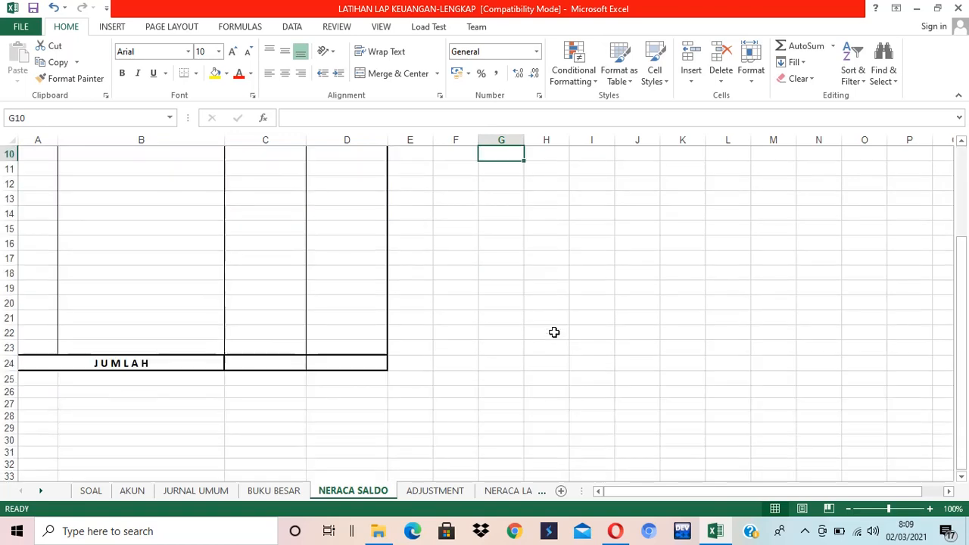
{"action": "scroll", "coordinate": [553, 331], "scroll_direction": "up", "scroll_amount": 3}
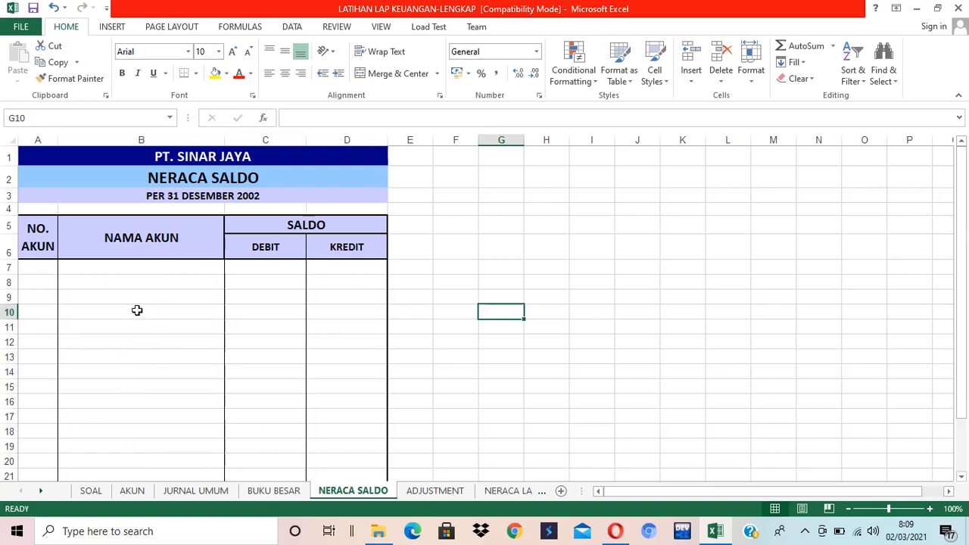
- Copy the full list of account numbers and names, A7:B25, from the AKUN sheet
{"action": "left_click", "coordinate": [135, 496]}
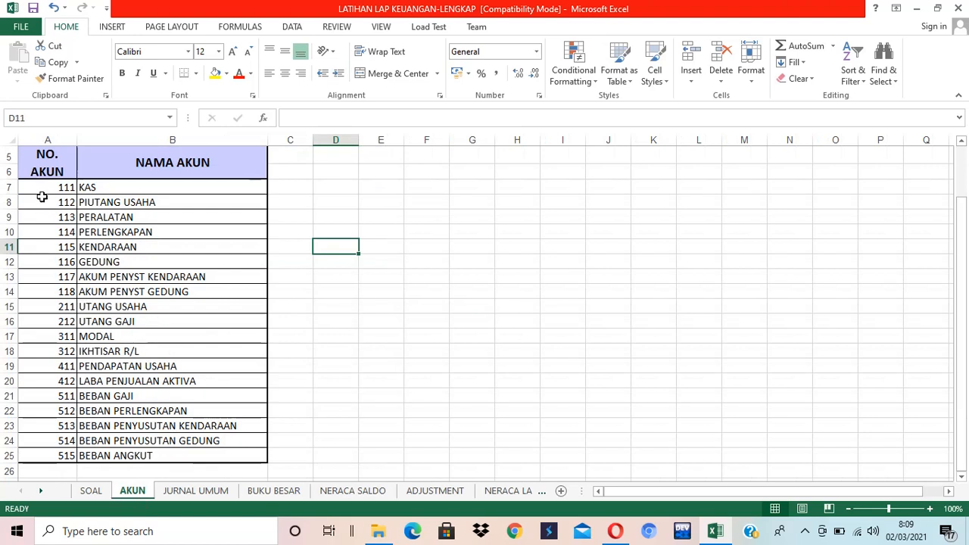
{"action": "left_click_drag", "start_coordinate": [43, 187], "coordinate": [199, 452]}
{"action": "key", "text": "ctrl+c"}
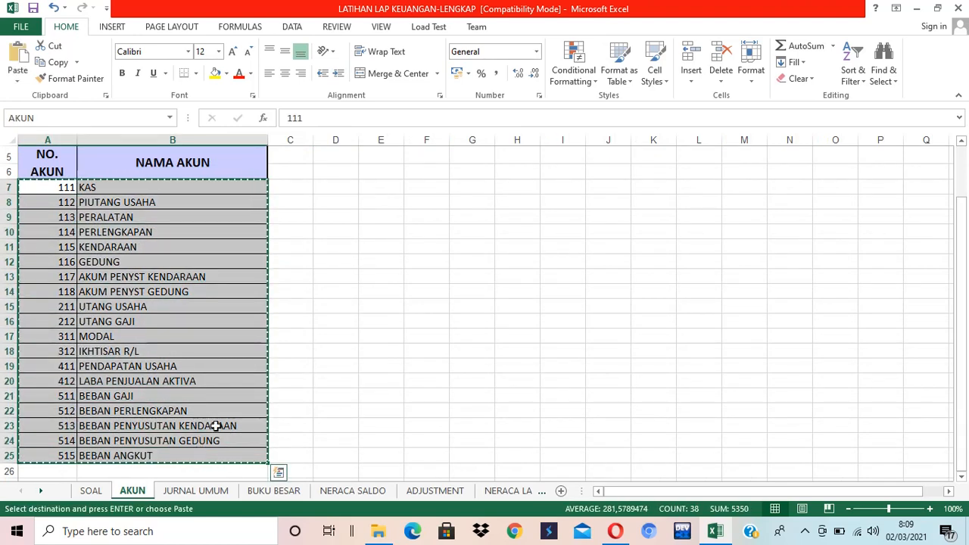
- Try to paste the copied account list into the NERACA SALDO sheet at cell A7
{"action": "left_click", "coordinate": [363, 494]}
{"action": "left_click", "coordinate": [37, 268]}
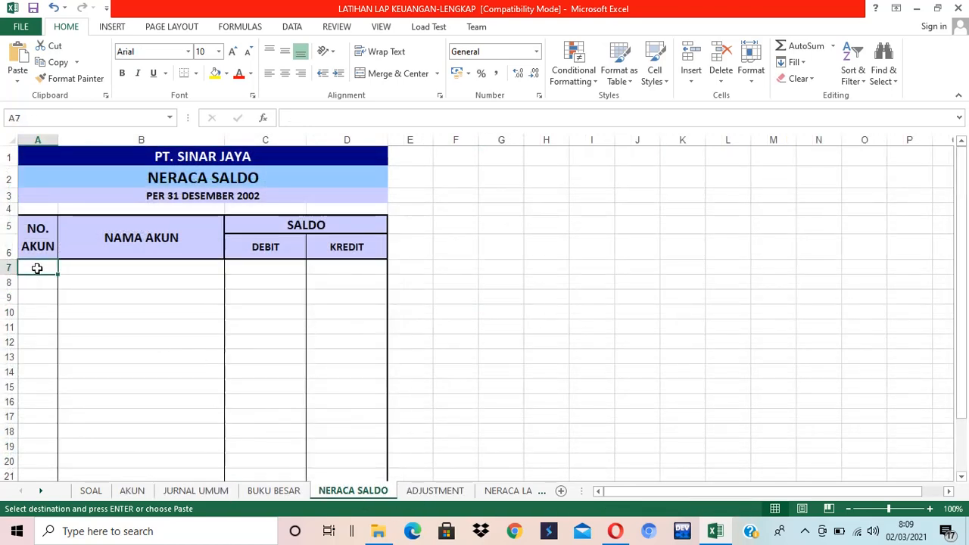
{"action": "right_click", "coordinate": [37, 268]}
{"action": "left_click", "coordinate": [84, 295]}
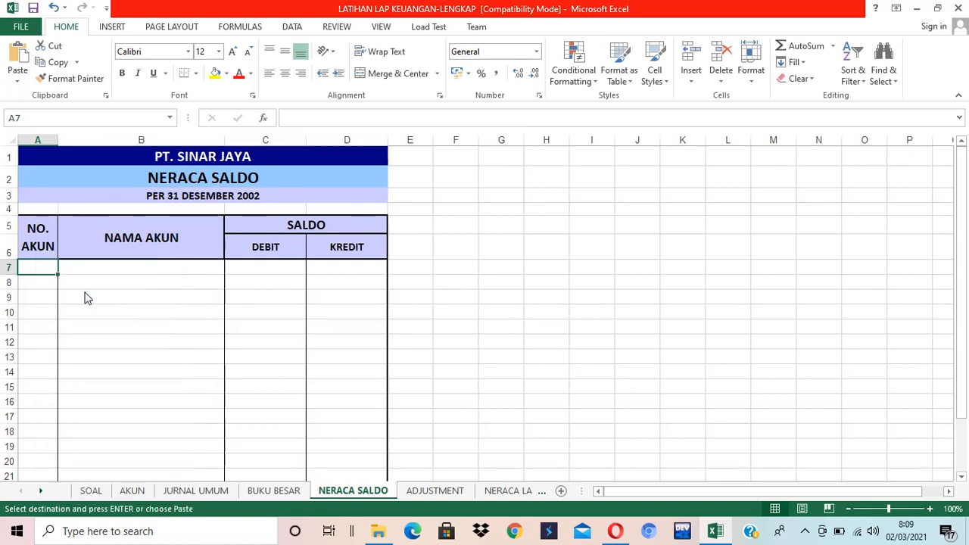
{"action": "left_click", "coordinate": [487, 302]}
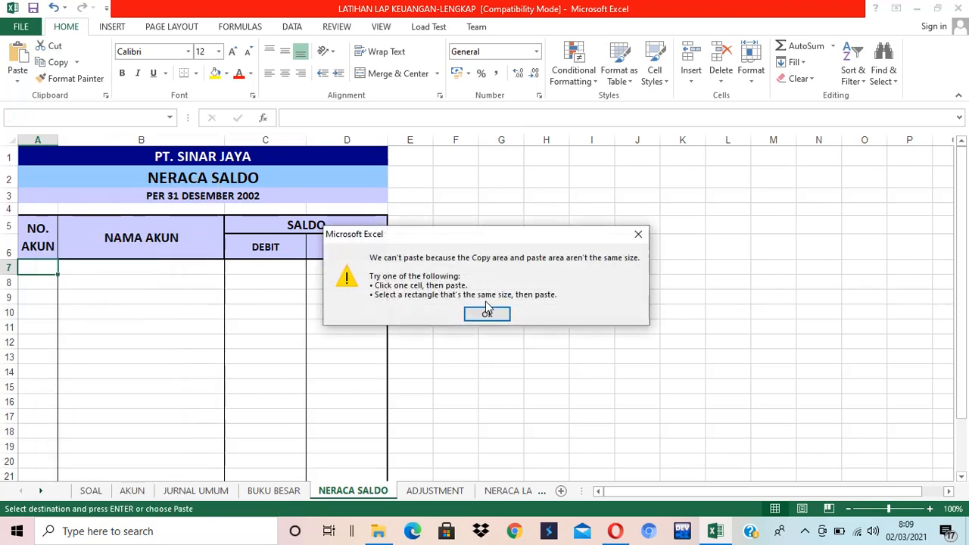
{"action": "left_click", "coordinate": [488, 316]}
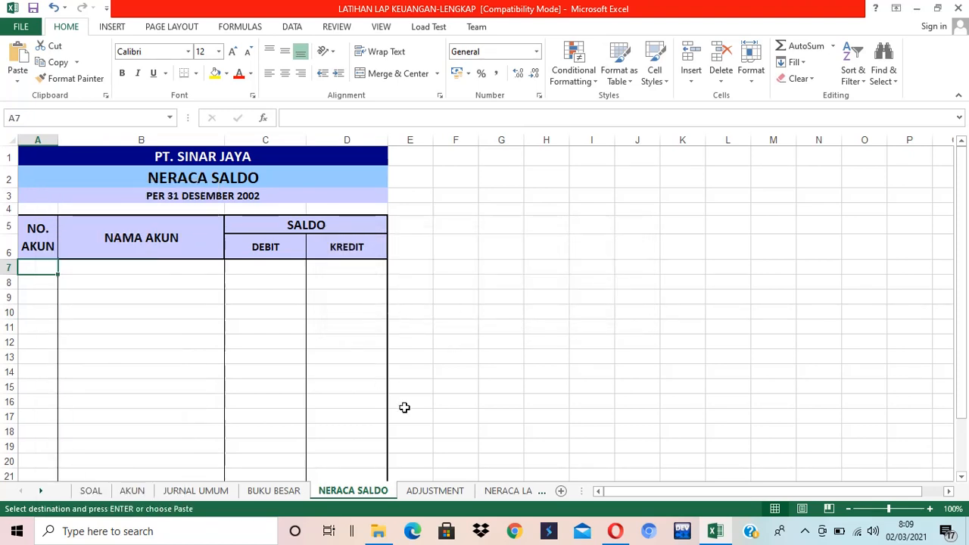
{"action": "left_click", "coordinate": [133, 490]}
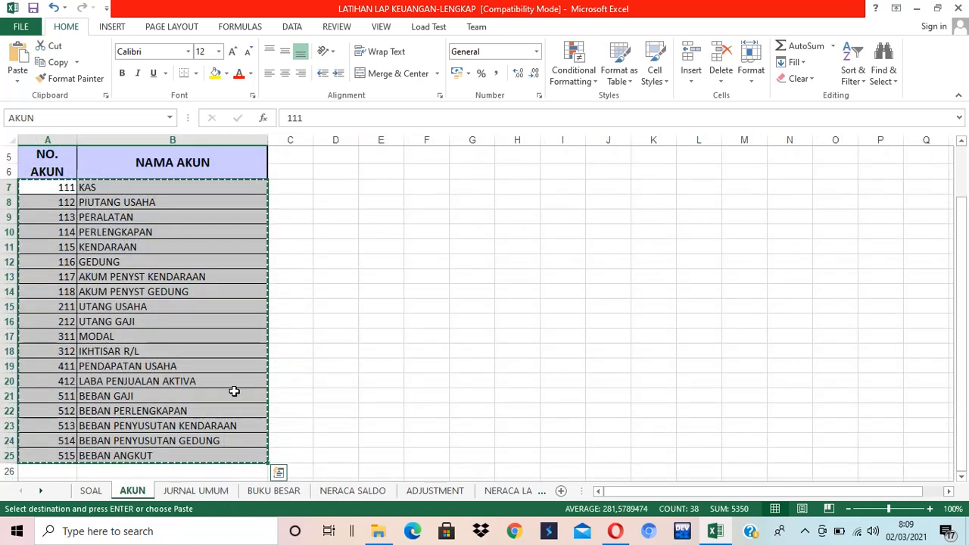
- Paste the copied account numbers and names into the NERACA SALDO table starting at cell A7, and check the whole list
{"action": "left_click", "coordinate": [354, 492]}
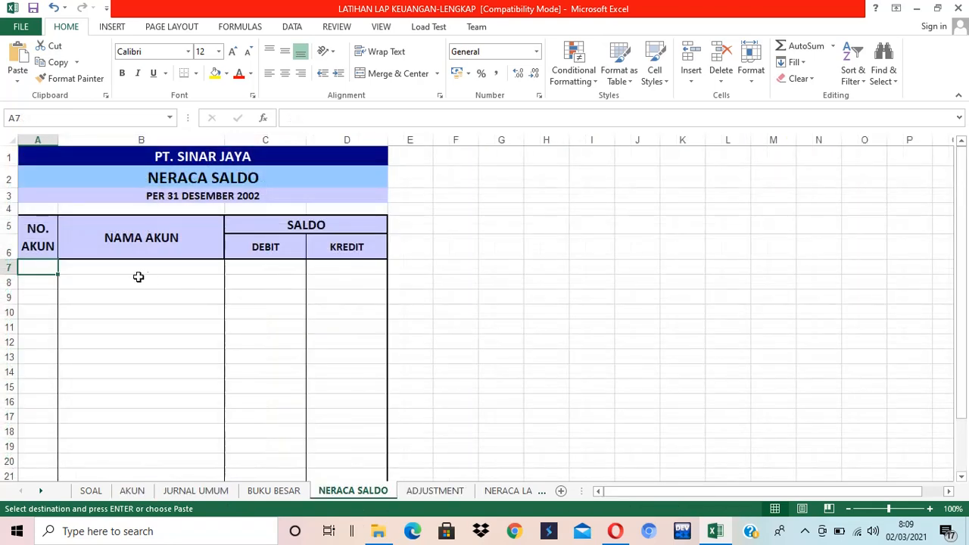
{"action": "left_click", "coordinate": [43, 293]}
{"action": "left_click", "coordinate": [47, 270]}
{"action": "key", "text": "ctrl+v"}
{"action": "left_click", "coordinate": [465, 355]}
{"action": "scroll", "coordinate": [465, 355], "scroll_direction": "down", "scroll_amount": 3}
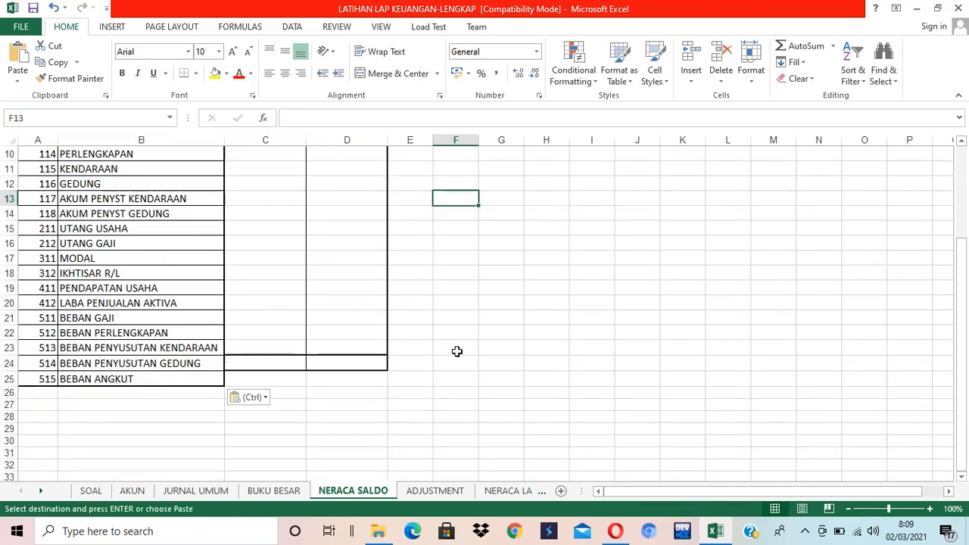
{"action": "scroll", "coordinate": [451, 352], "scroll_direction": "up", "scroll_amount": 3}
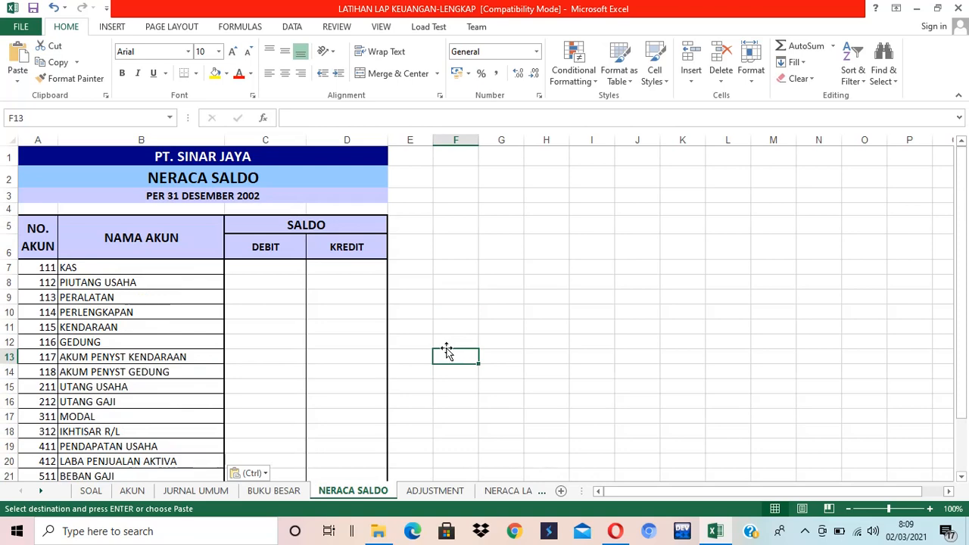
{"action": "scroll", "coordinate": [407, 336], "scroll_direction": "down", "scroll_amount": 4}
{"action": "scroll", "coordinate": [290, 296], "scroll_direction": "up", "scroll_amount": 4}
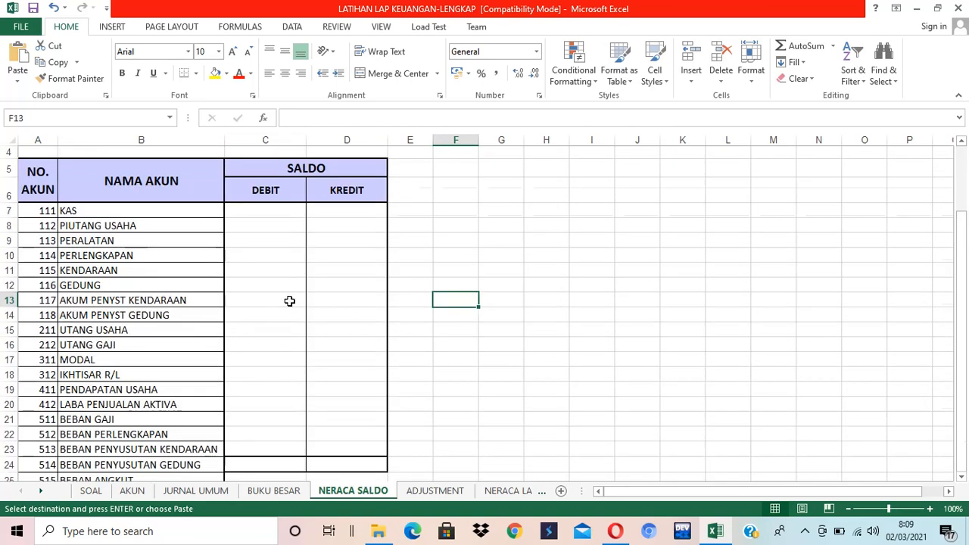
- Remove all borders from the debit and credit cells C24:D25 beside the last two accounts
{"action": "scroll", "coordinate": [307, 318], "scroll_direction": "down", "scroll_amount": 3}
{"action": "left_click", "coordinate": [238, 364]}
{"action": "left_click_drag", "start_coordinate": [238, 364], "coordinate": [332, 375]}
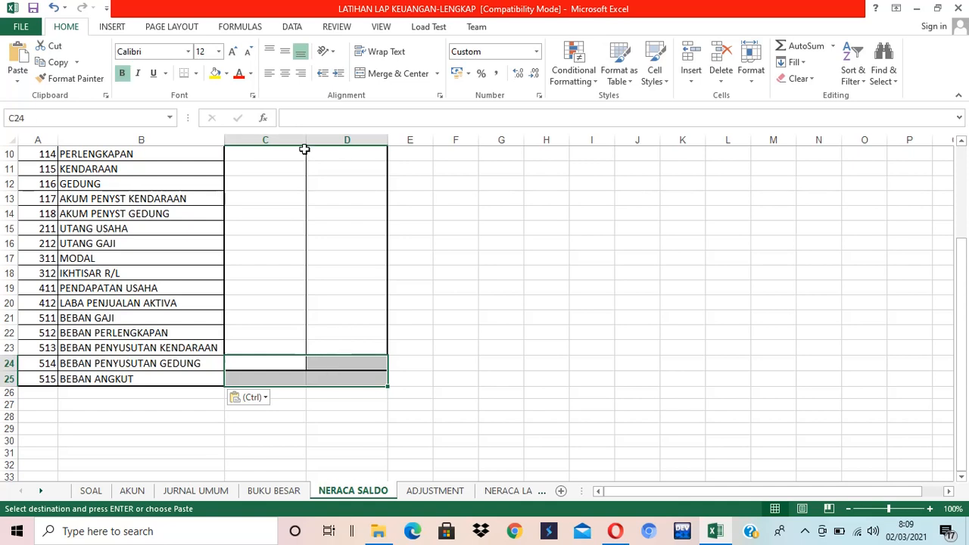
{"action": "left_click", "coordinate": [196, 74]}
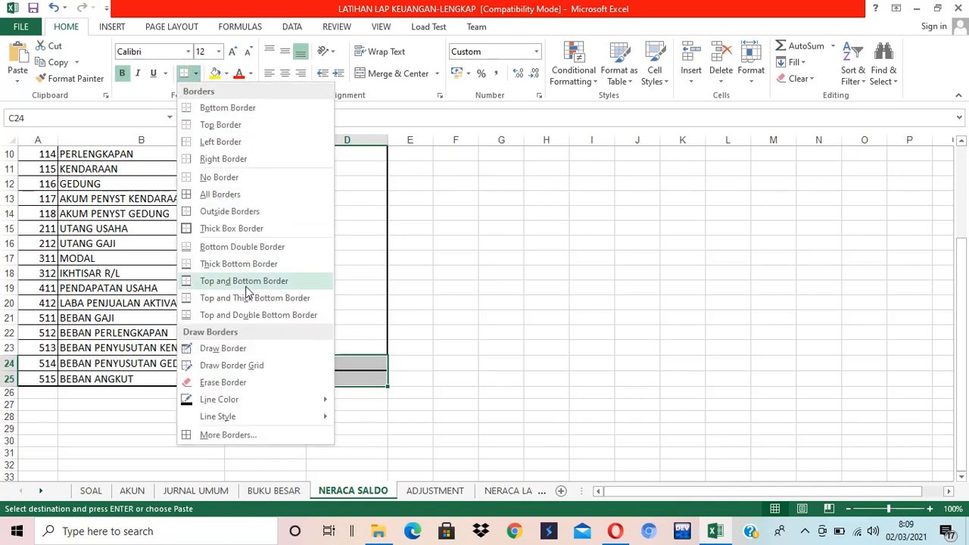
{"action": "left_click", "coordinate": [248, 187]}
{"action": "left_click", "coordinate": [493, 292]}
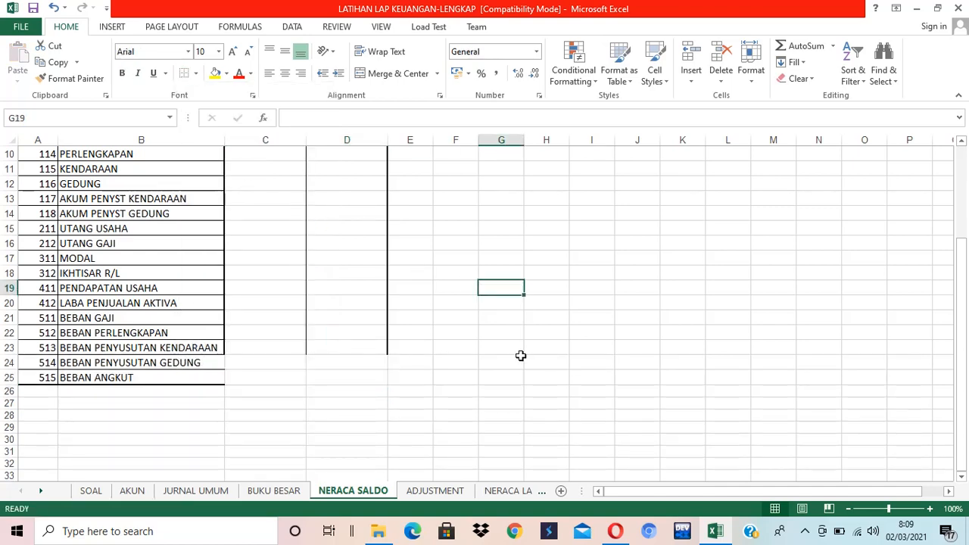
{"action": "scroll", "coordinate": [519, 355], "scroll_direction": "up", "scroll_amount": 3}
{"action": "scroll", "coordinate": [515, 340], "scroll_direction": "down", "scroll_amount": 1}
{"action": "scroll", "coordinate": [515, 340], "scroll_direction": "up", "scroll_amount": 1}
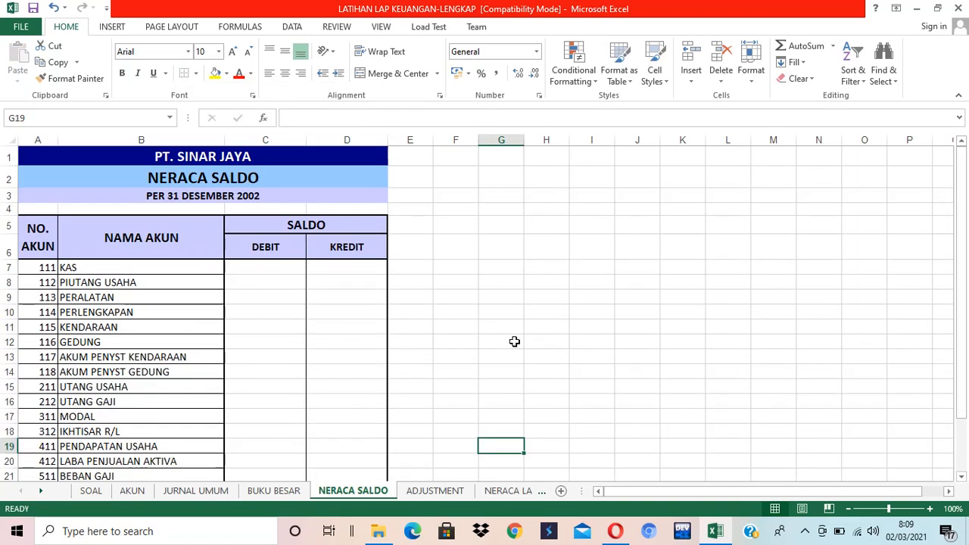
{"action": "scroll", "coordinate": [514, 339], "scroll_direction": "down", "scroll_amount": 2}
{"action": "scroll", "coordinate": [515, 340], "scroll_direction": "up", "scroll_amount": 2}
{"action": "left_click", "coordinate": [256, 271]}
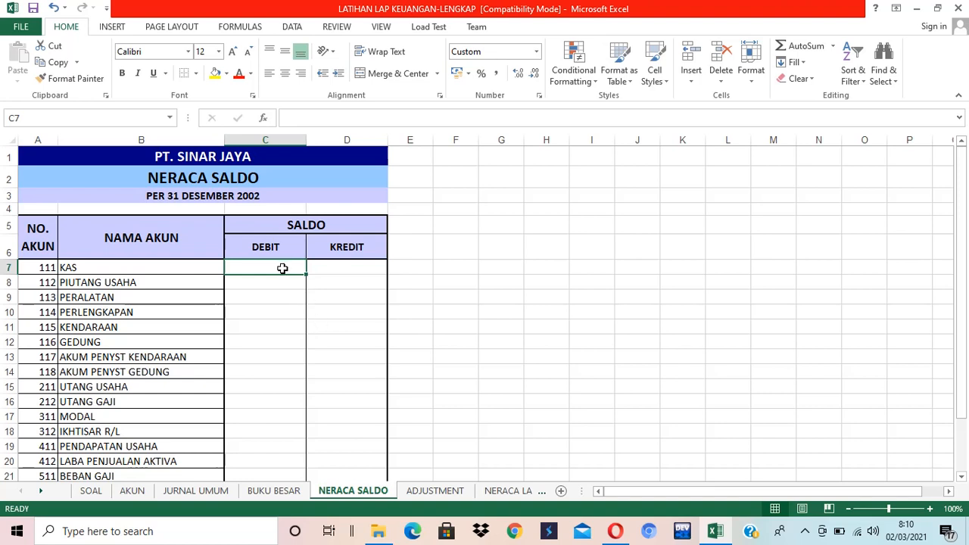
{"action": "type", "text": "="}
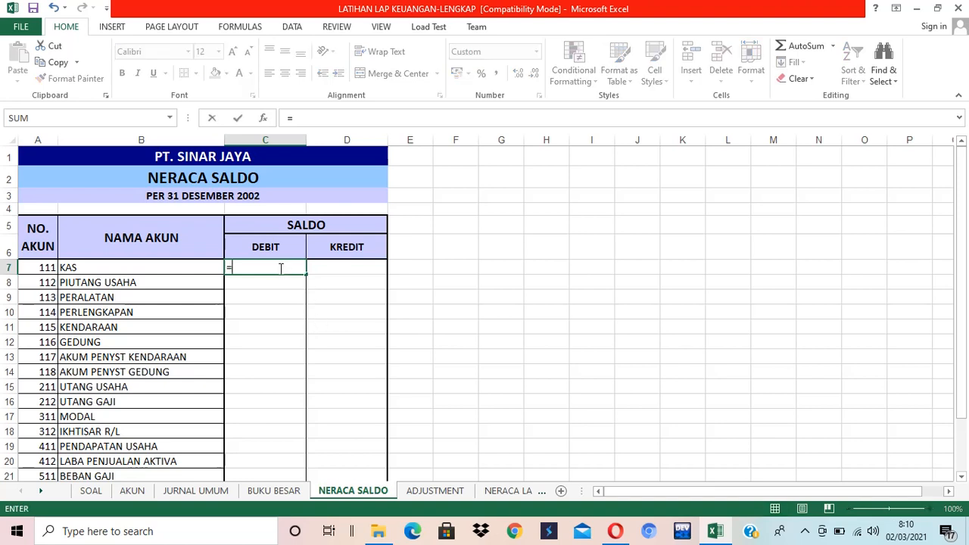
{"action": "left_click", "coordinate": [288, 494]}
{"action": "scroll", "coordinate": [335, 328], "scroll_direction": "up", "scroll_amount": 12}
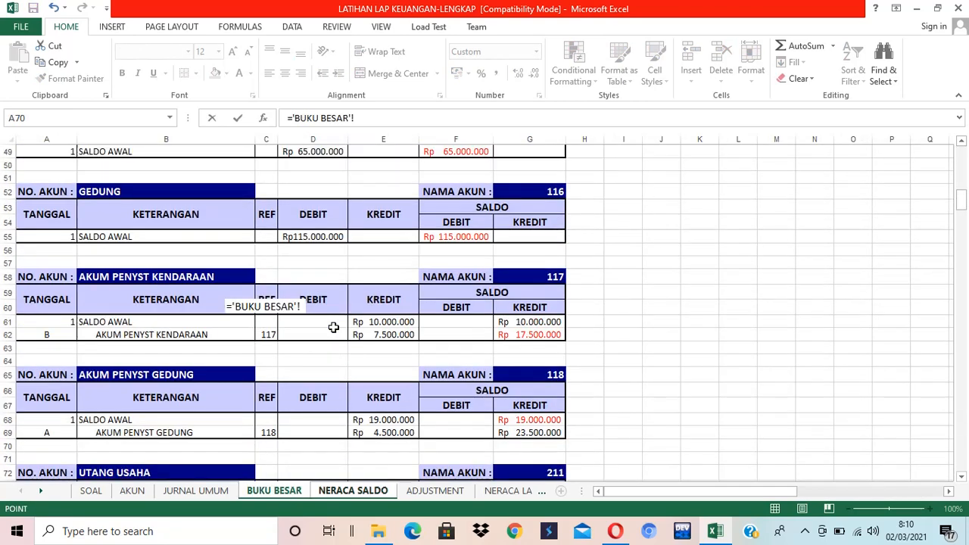
{"action": "scroll", "coordinate": [333, 327], "scroll_direction": "up", "scroll_amount": 11}
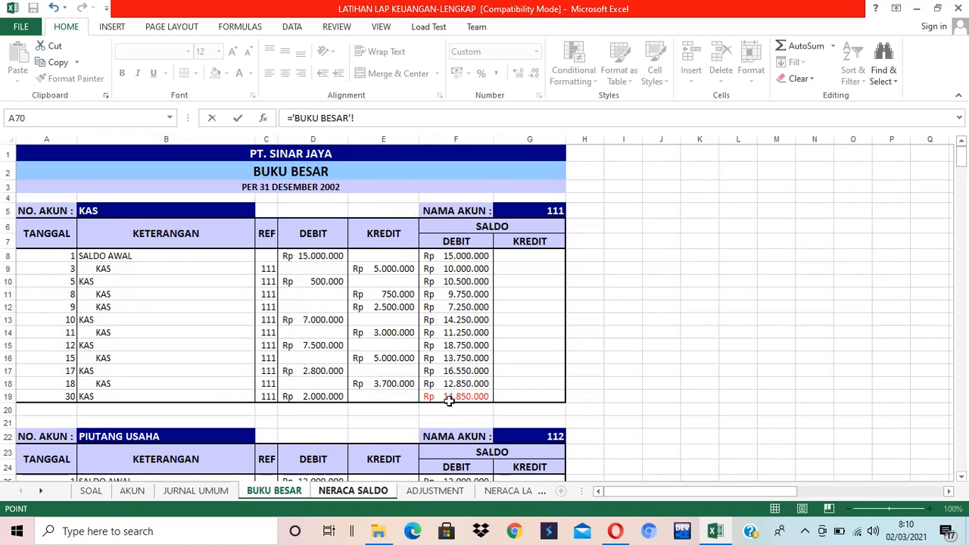
{"action": "left_click", "coordinate": [354, 492]}
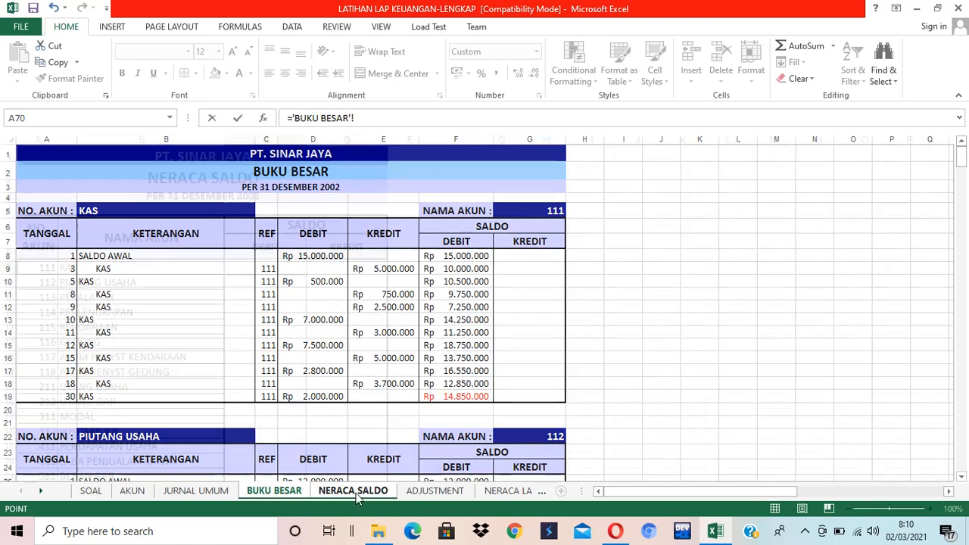
{"action": "key", "text": "BackSpace"}
{"action": "key", "text": "BackSpace"}
{"action": "key", "text": "BackSpace"}
{"action": "key", "text": "BackSpace"}
{"action": "key", "text": "BackSpace"}
{"action": "key", "text": "BackSpace"}
{"action": "key", "text": "BackSpace"}
{"action": "key", "text": "BackSpace"}
{"action": "key", "text": "BackSpace"}
{"action": "key", "text": "BackSpace"}
{"action": "key", "text": "BackSpace"}
{"action": "key", "text": "BackSpace"}
{"action": "key", "text": "BackSpace"}
{"action": "key", "text": "BackSpace"}
{"action": "key", "text": "BackSpace"}
{"action": "key", "text": "BackSpace"}
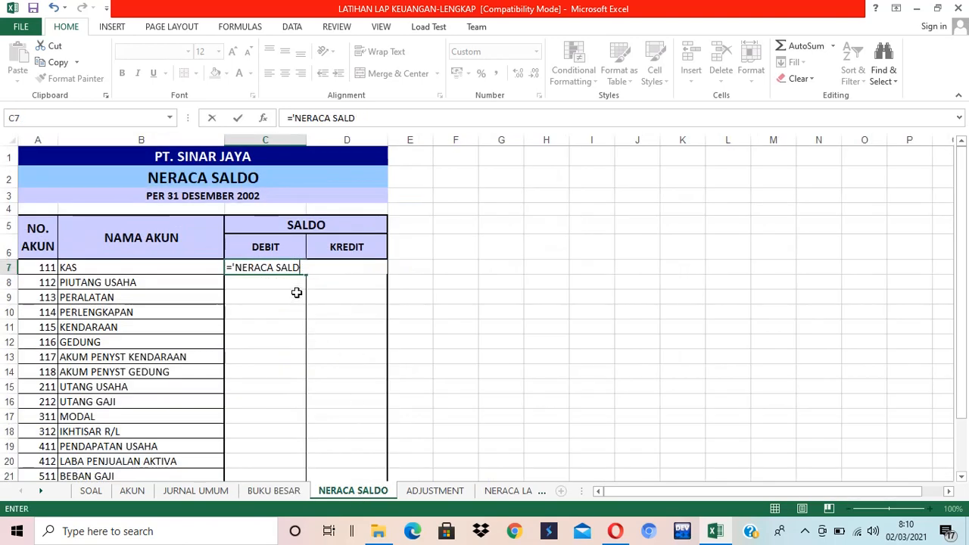
- Link the KAS debit balance in C7 to its final ledger balance with ='BUKU BESAR'!F19
{"action": "type", "text": "="}
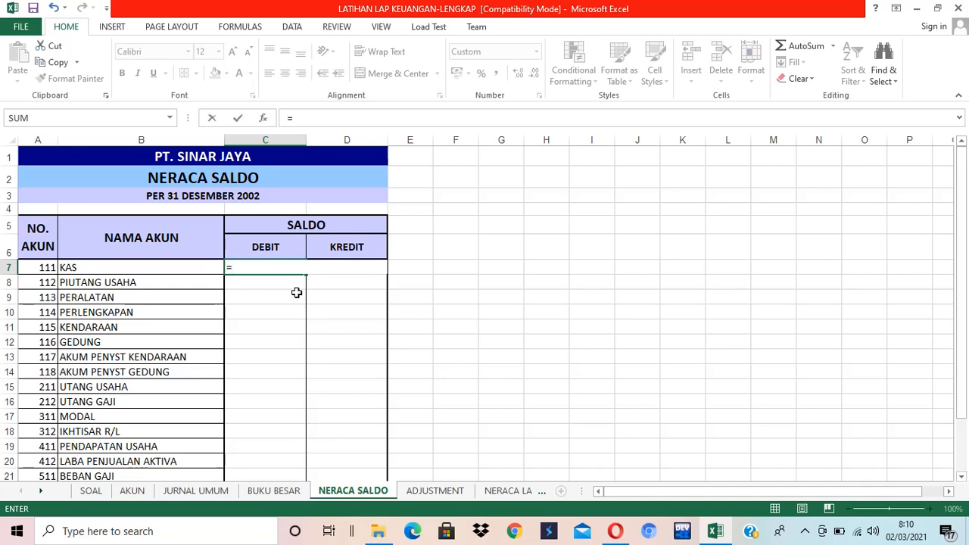
{"action": "left_click", "coordinate": [282, 492]}
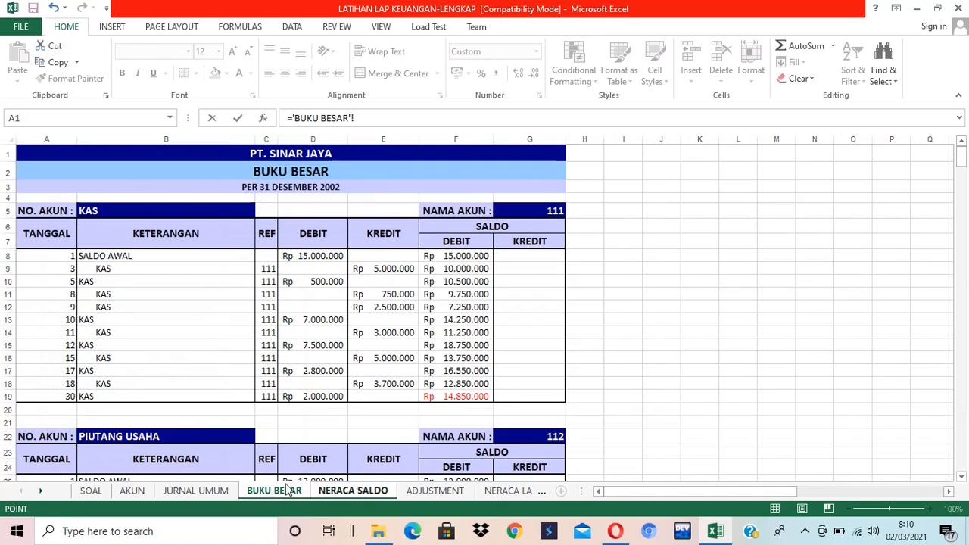
{"action": "left_click", "coordinate": [453, 398]}
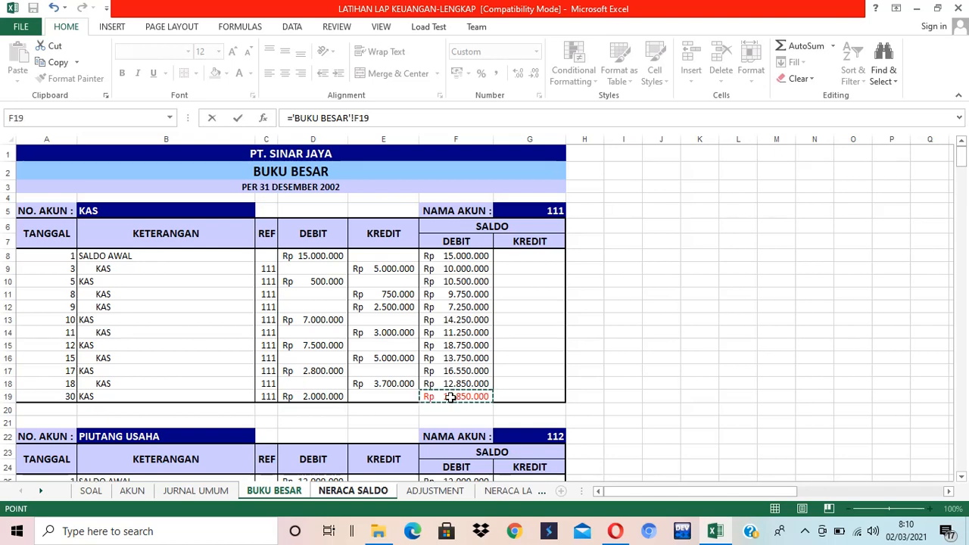
{"action": "key", "text": "Return"}
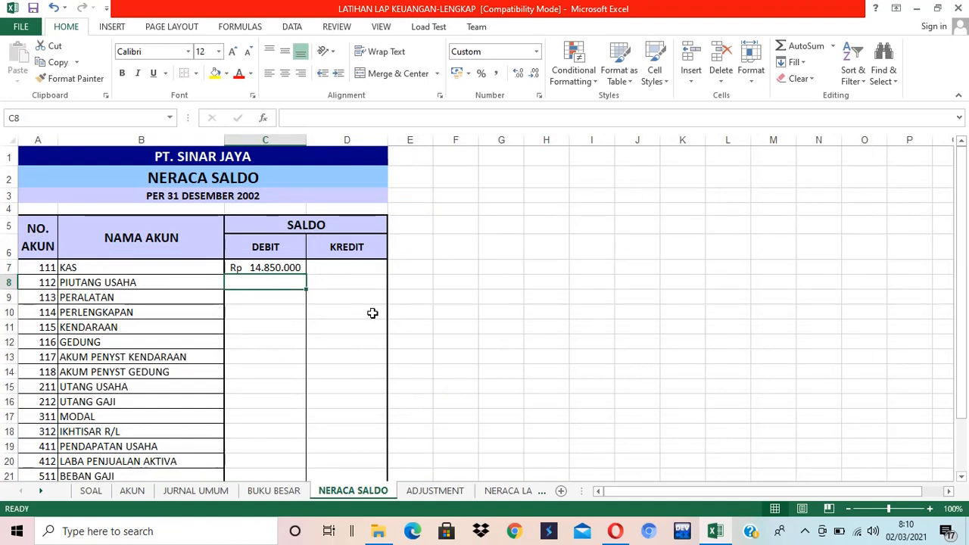
- Link the PIUTANG USAHA debit balance in C8 to its final ledger balance with ='BUKU BESAR'!F26
{"action": "type", "text": "="}
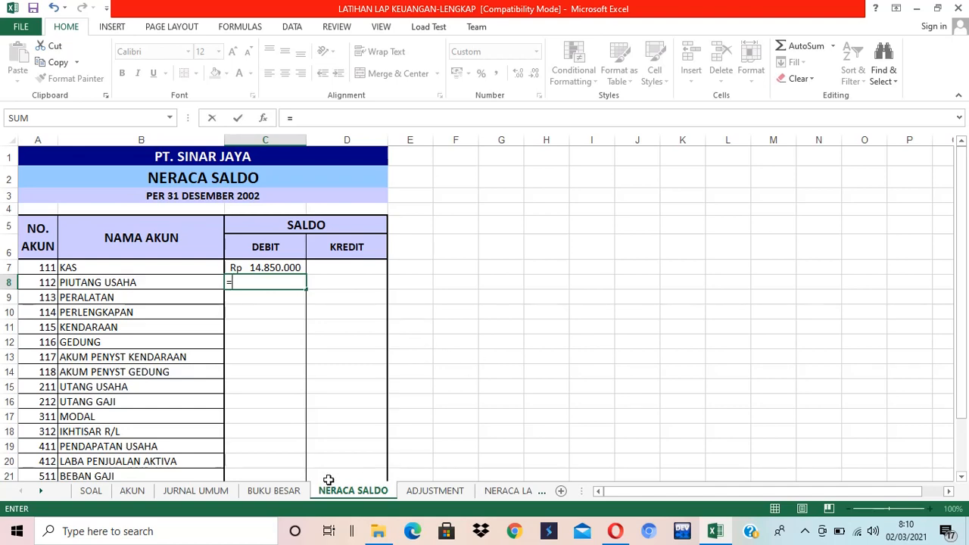
{"action": "left_click", "coordinate": [274, 490]}
{"action": "scroll", "coordinate": [360, 385], "scroll_direction": "down", "scroll_amount": 2}
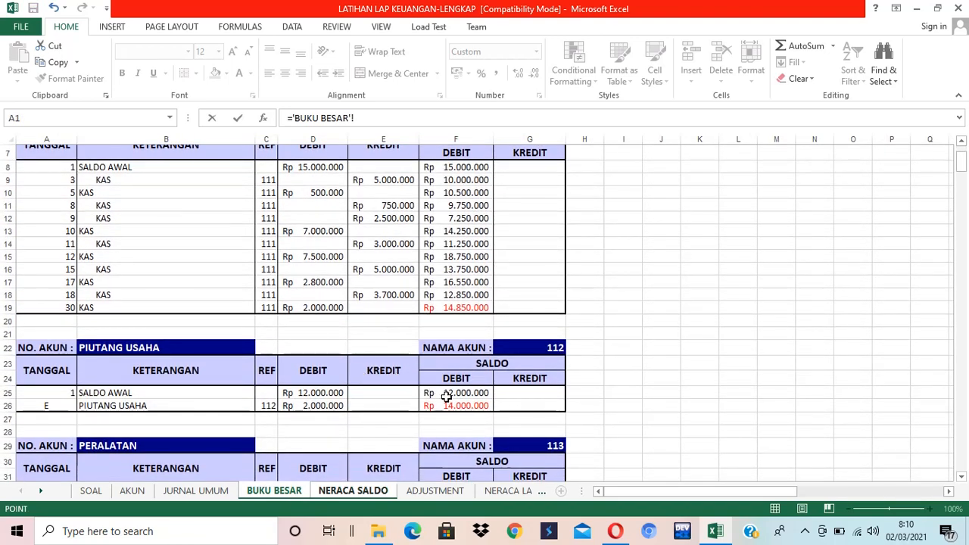
{"action": "left_click", "coordinate": [454, 405]}
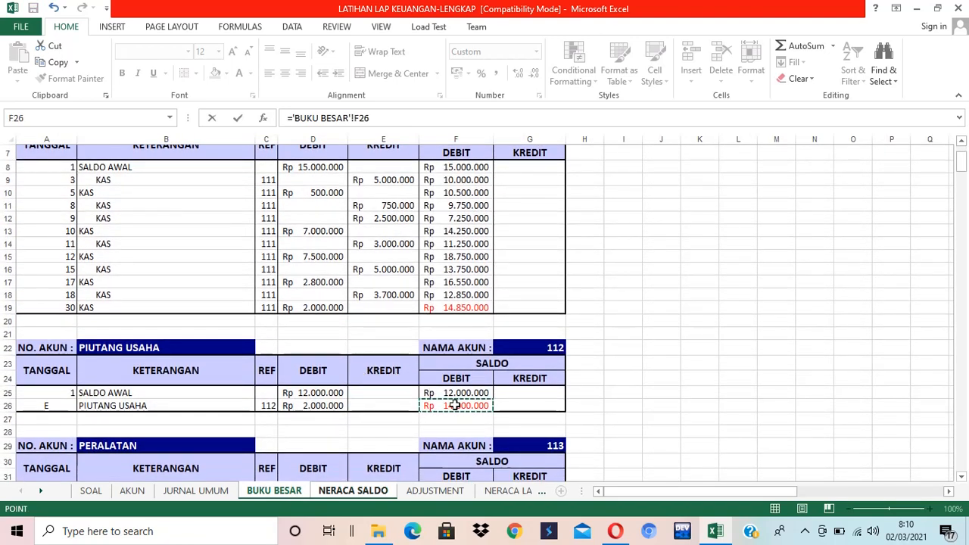
{"action": "key", "text": "Return"}
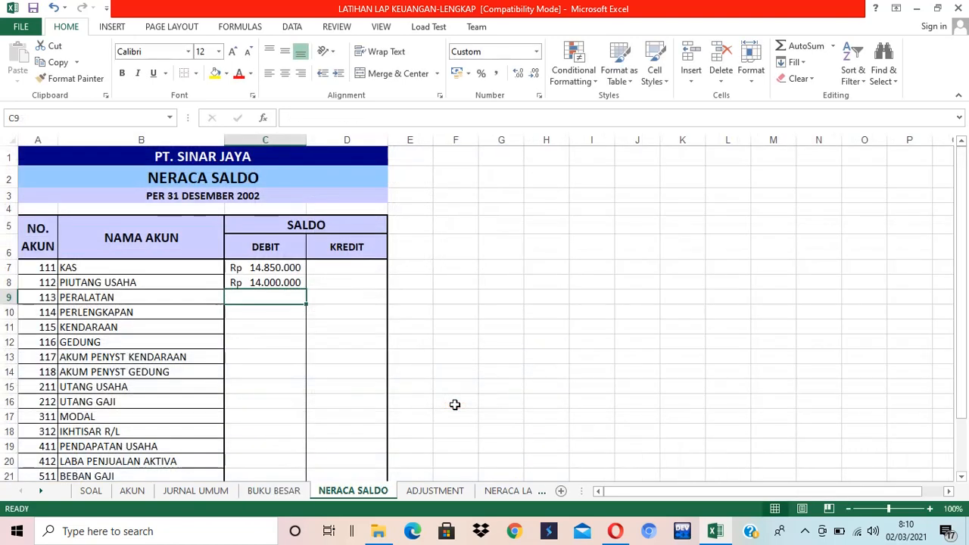
- Link the PERALATAN debit balance in C9 to its final ledger balance with ='BUKU BESAR'!F34
{"action": "type", "text": "="}
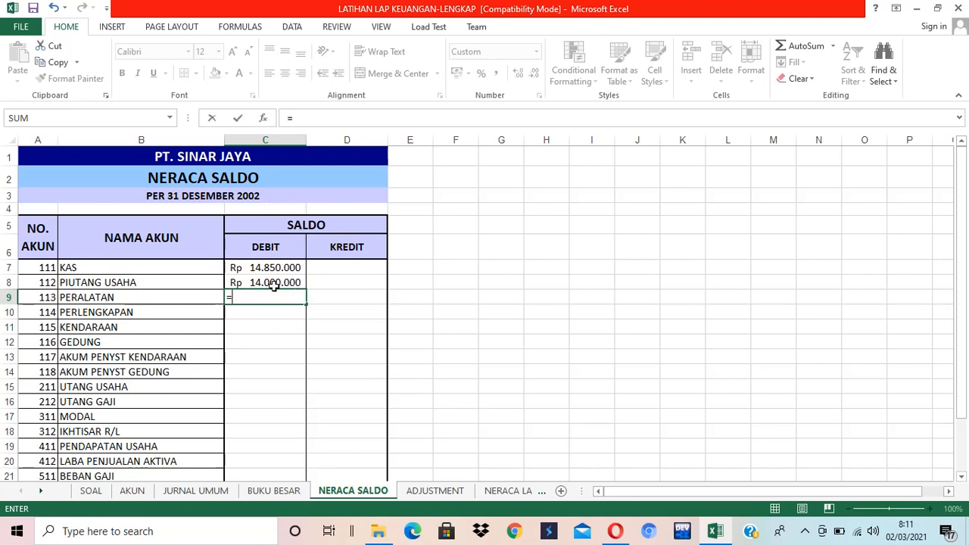
{"action": "left_click", "coordinate": [286, 492]}
{"action": "scroll", "coordinate": [416, 418], "scroll_direction": "down", "scroll_amount": 2}
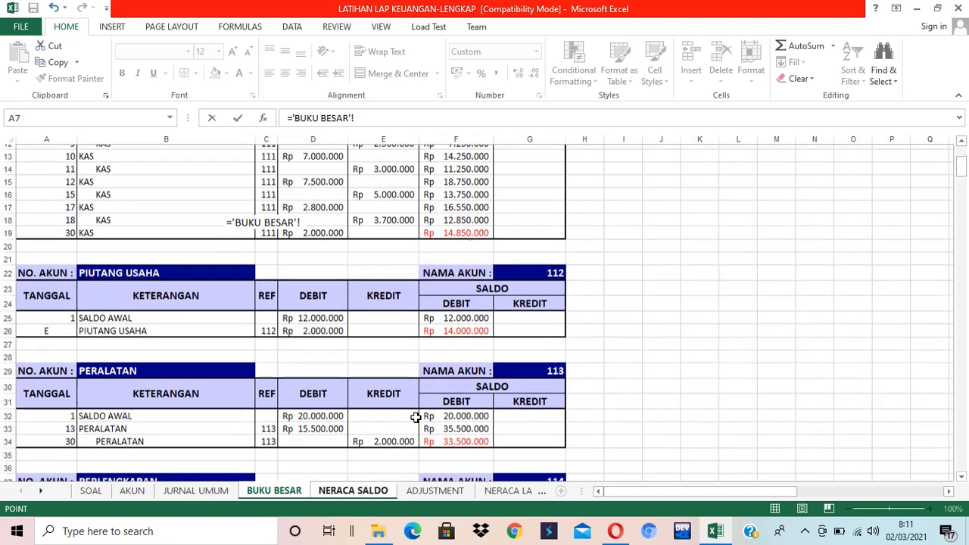
{"action": "left_click", "coordinate": [455, 437]}
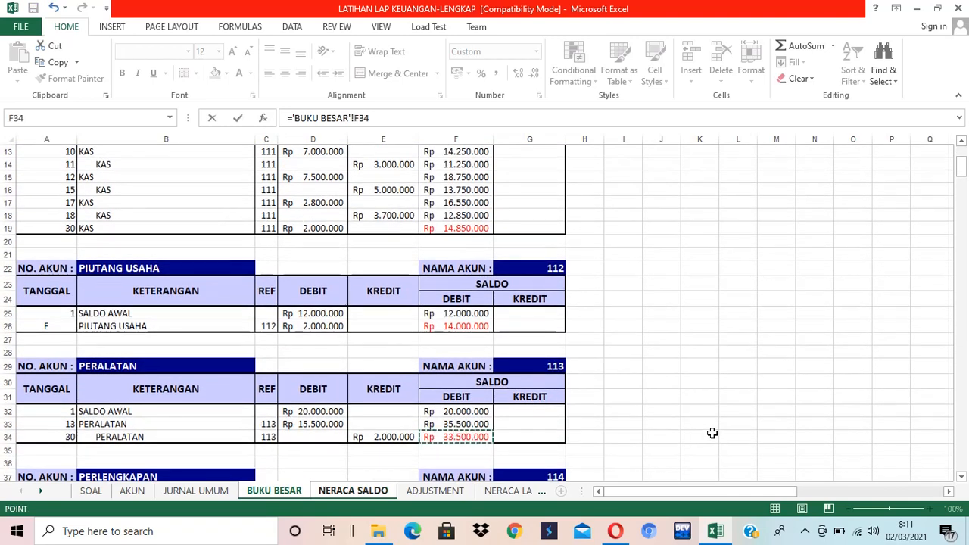
{"action": "key", "text": "Return"}
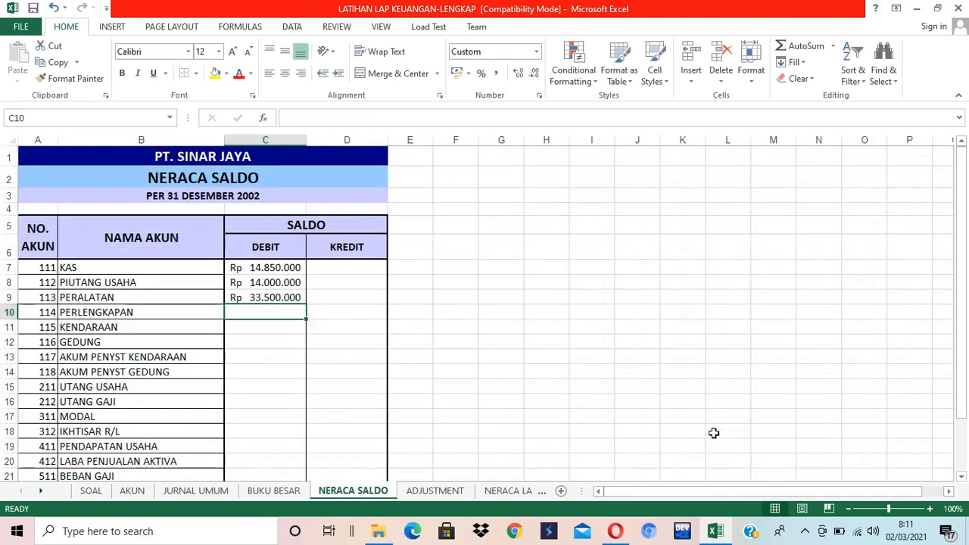
- Link the PERLENGKAPAN debit balance in C10 to its final ledger balance with ='BUKU BESAR'!F43
{"action": "type", "text": "="}
{"action": "left_click", "coordinate": [291, 491]}
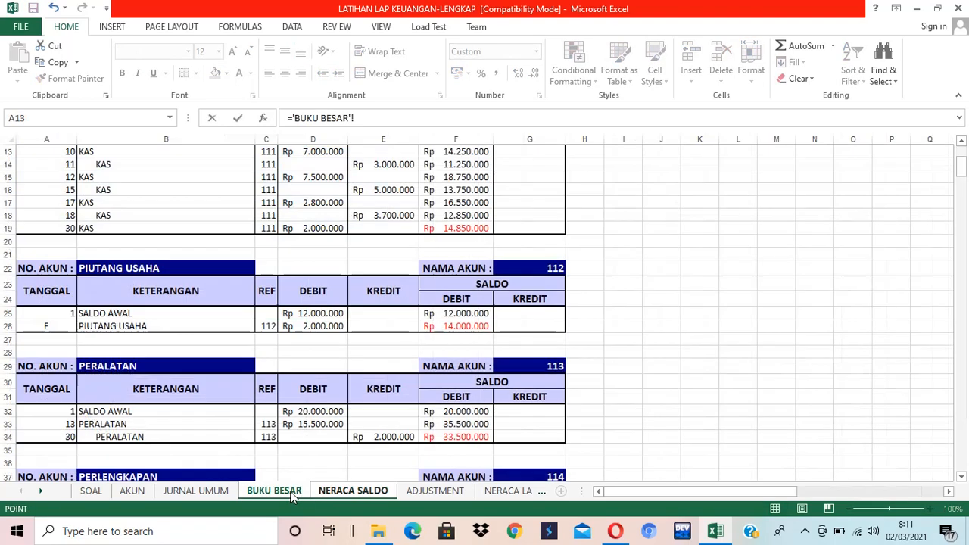
{"action": "scroll", "coordinate": [379, 409], "scroll_direction": "down", "scroll_amount": 5}
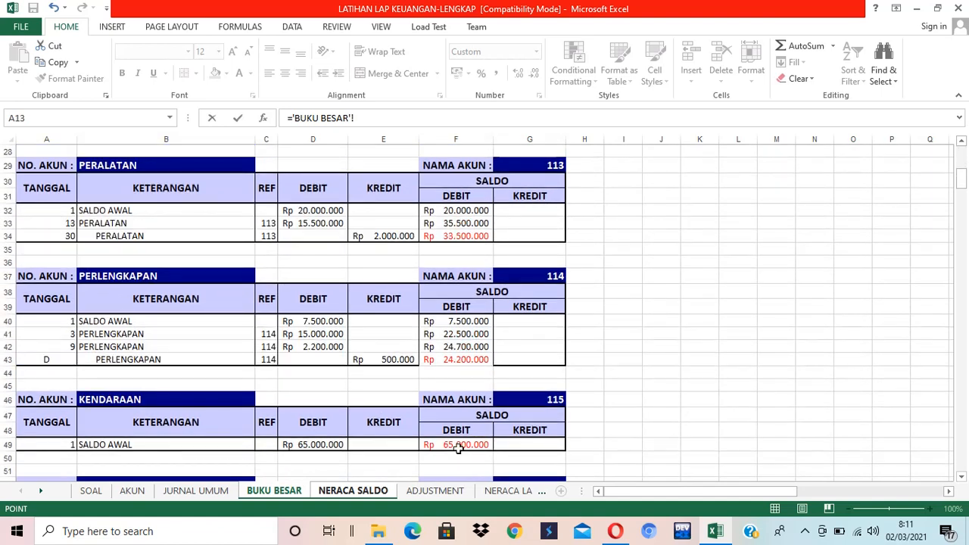
{"action": "left_click", "coordinate": [460, 361]}
{"action": "key", "text": "Return"}
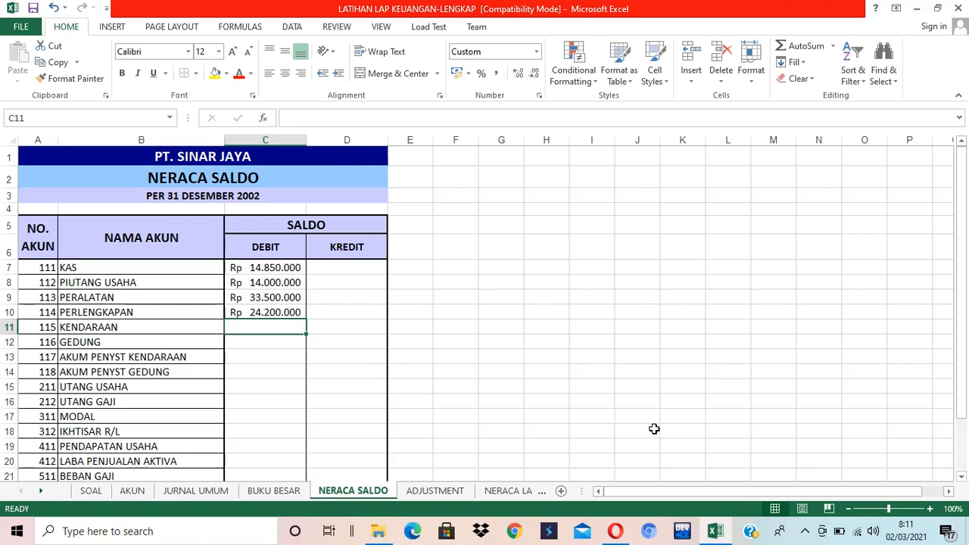
- Link the KENDARAAN debit balance in C11 to its final ledger balance with ='BUKU BESAR'!F49
{"action": "type", "text": "="}
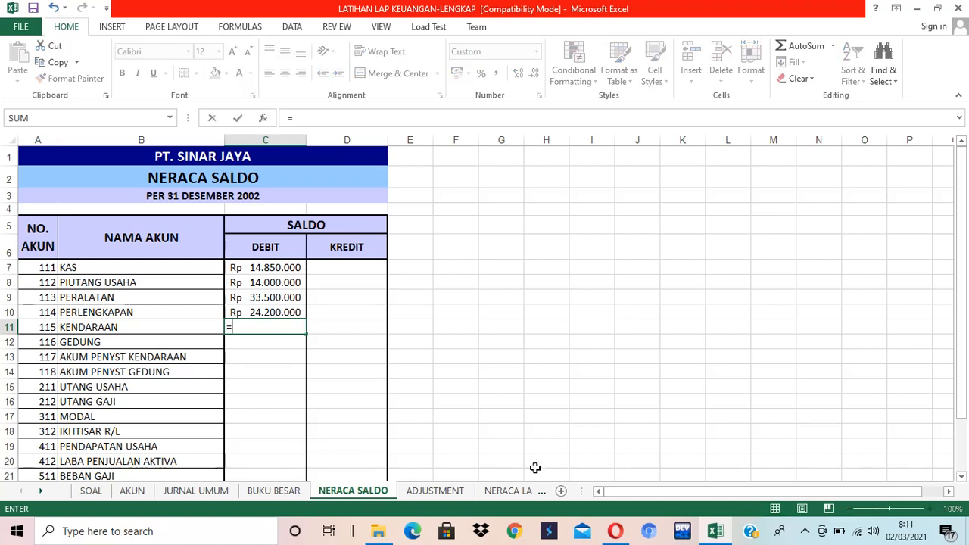
{"action": "left_click", "coordinate": [289, 491]}
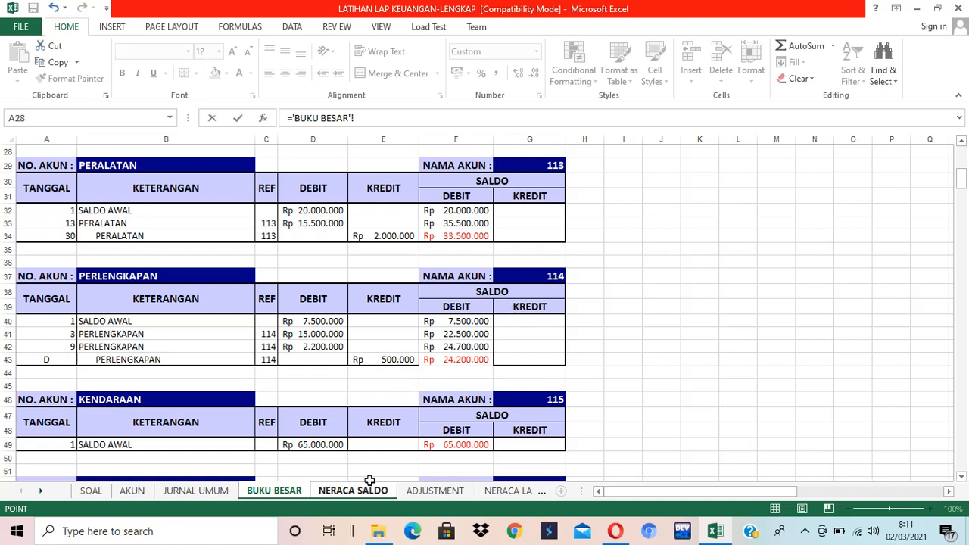
{"action": "left_click", "coordinate": [339, 492]}
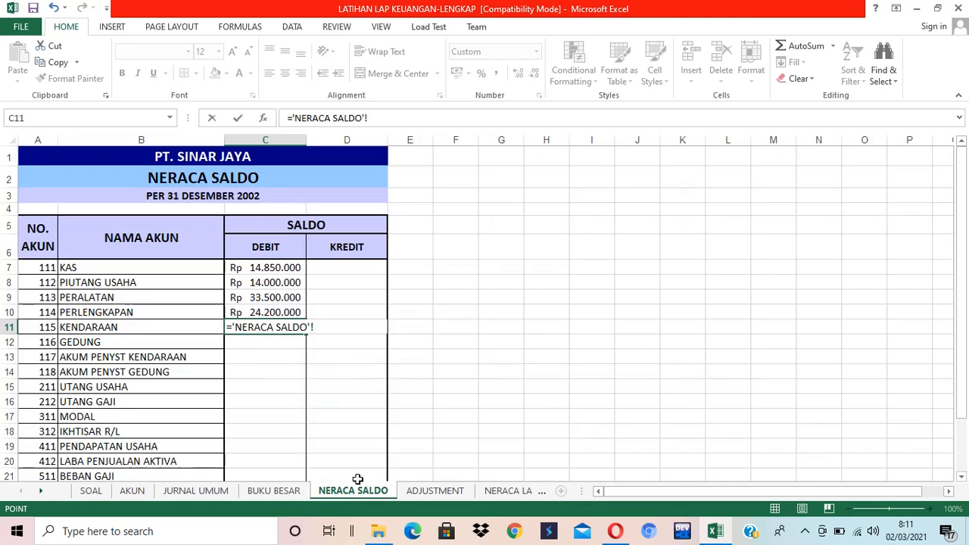
{"action": "left_click", "coordinate": [270, 492]}
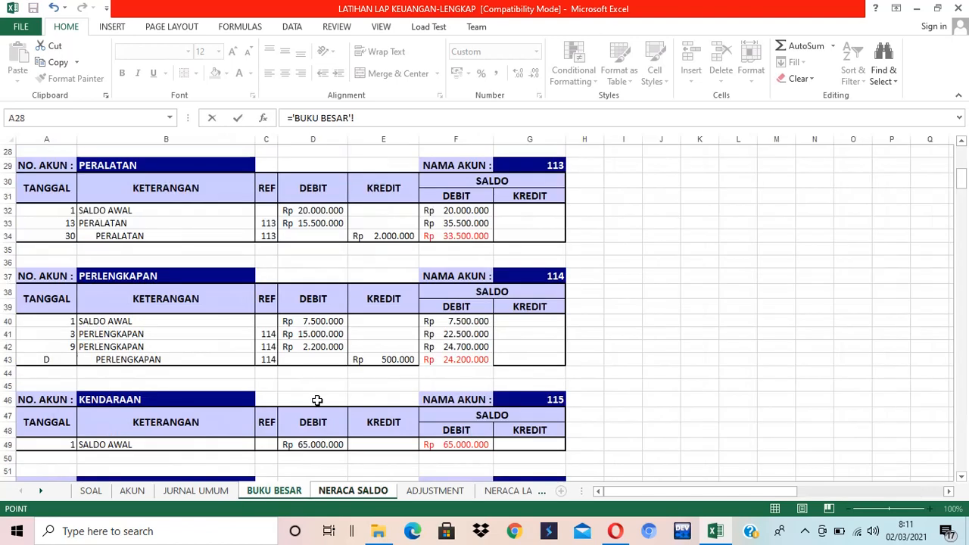
{"action": "left_click", "coordinate": [448, 445]}
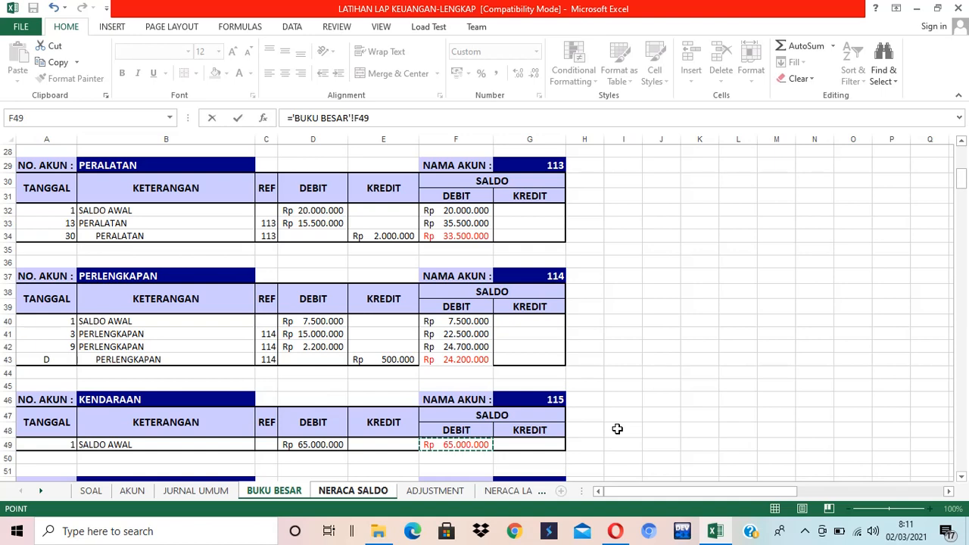
{"action": "key", "text": "Return"}
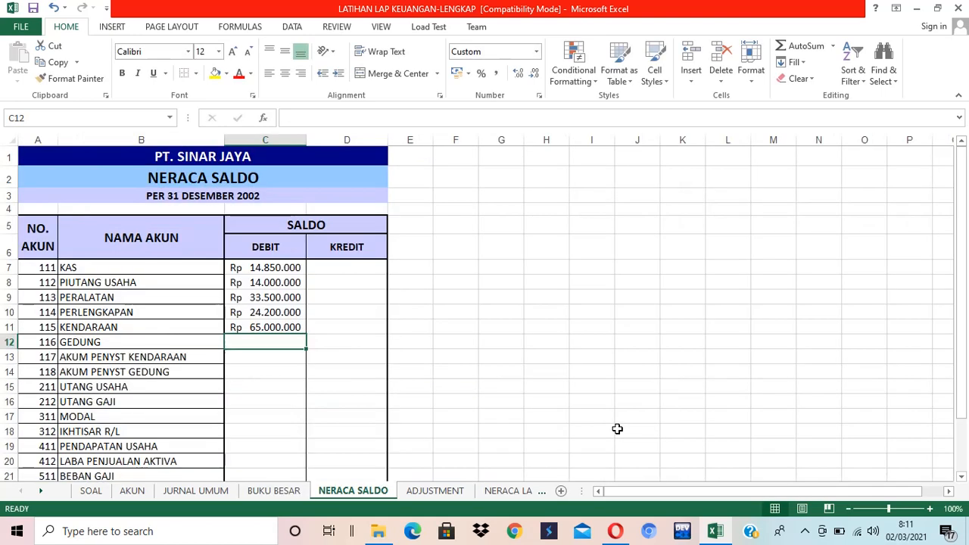
- Link the GEDUNG debit balance in C12 to its final ledger balance with ='BUKU BESAR'!F55
{"action": "type", "text": "="}
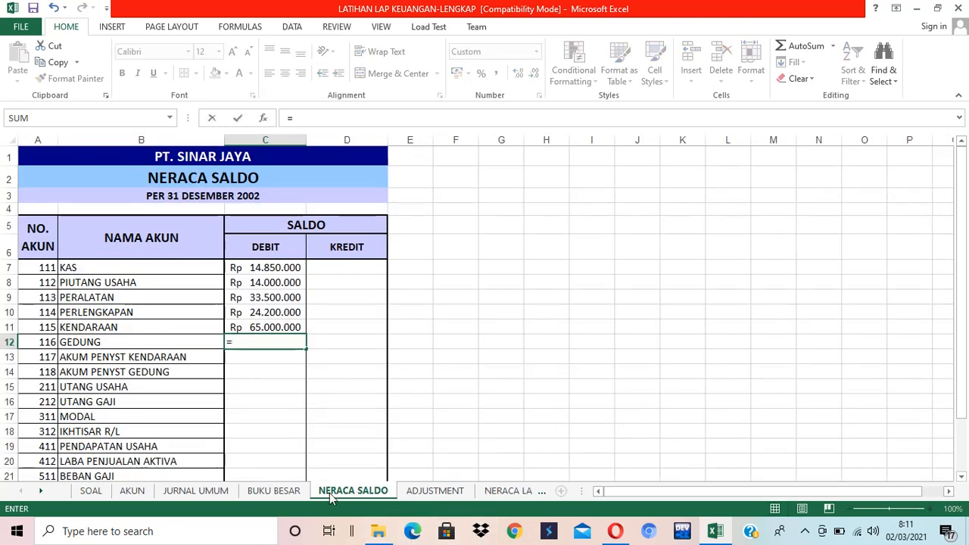
{"action": "left_click", "coordinate": [295, 492]}
{"action": "scroll", "coordinate": [451, 438], "scroll_direction": "down", "scroll_amount": 1}
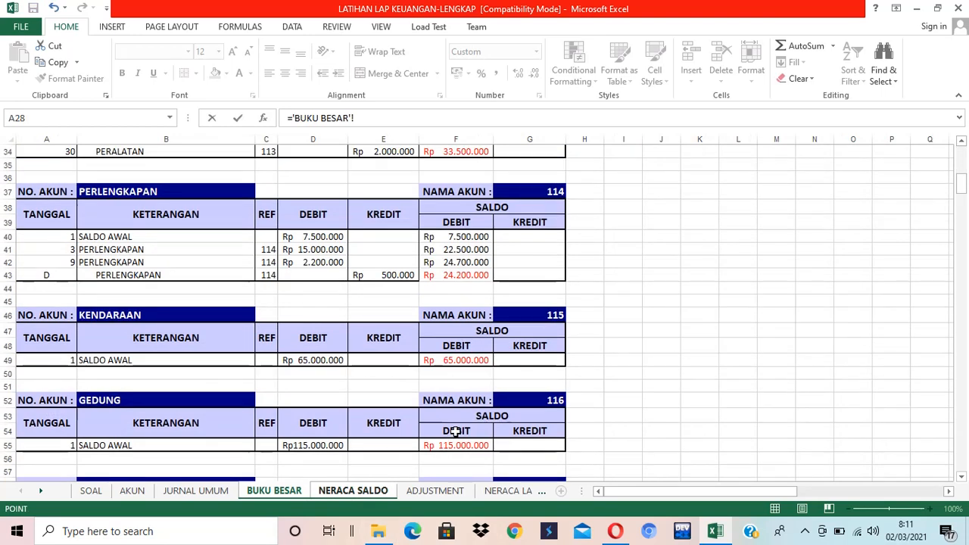
{"action": "scroll", "coordinate": [454, 432], "scroll_direction": "down", "scroll_amount": 3}
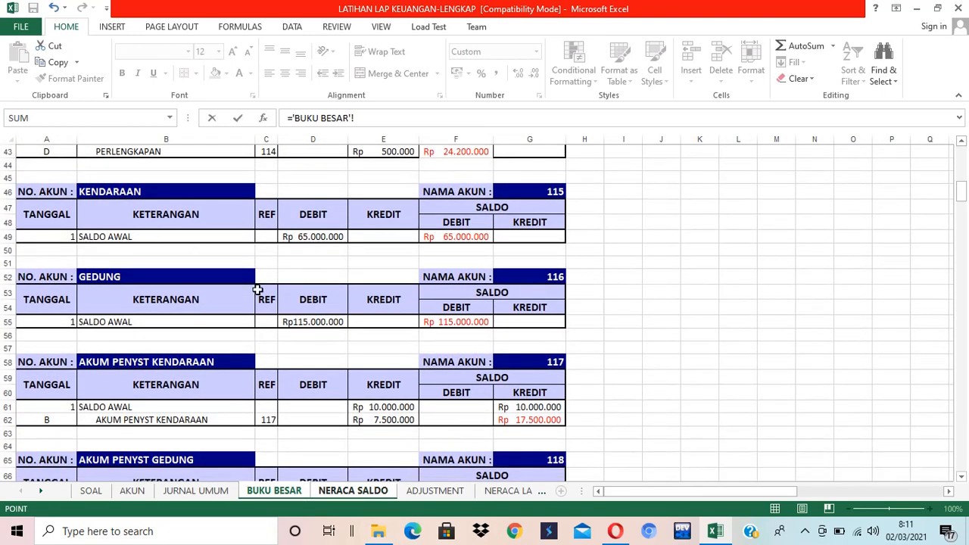
{"action": "left_click", "coordinate": [449, 319]}
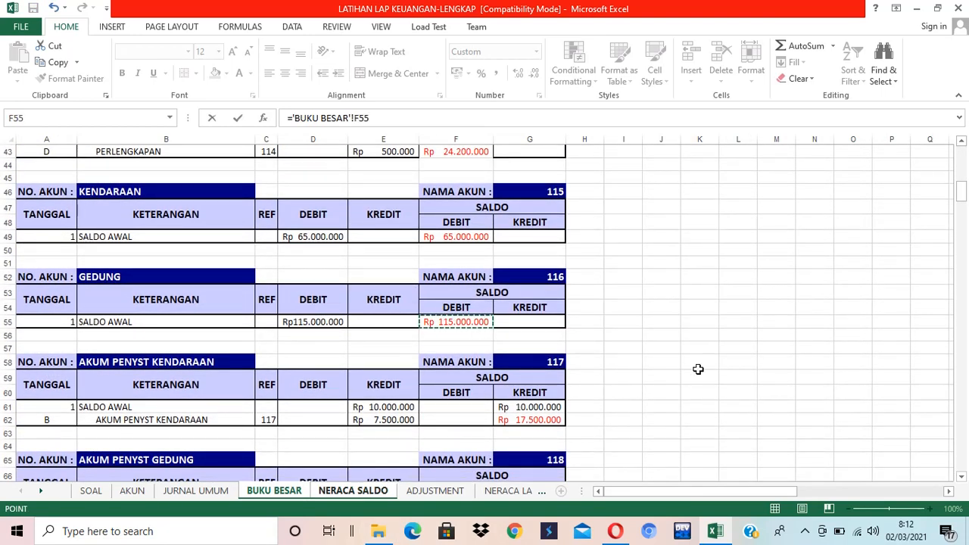
{"action": "key", "text": "Return"}
- Link the AKUM PENYST KENDARAAN credit balance in D13 to its final ledger balance with ='BUKU BESAR'!G62
{"action": "left_click", "coordinate": [332, 352]}
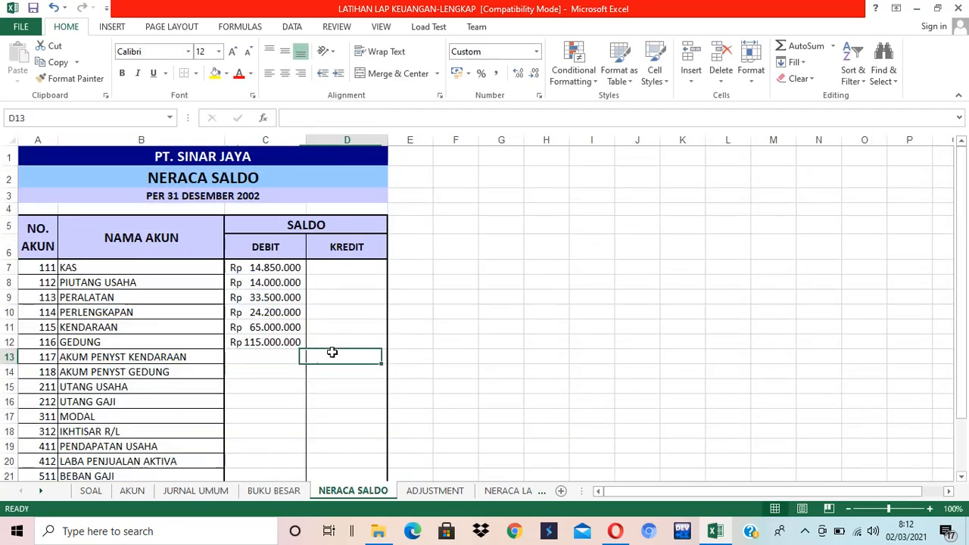
{"action": "type", "text": "="}
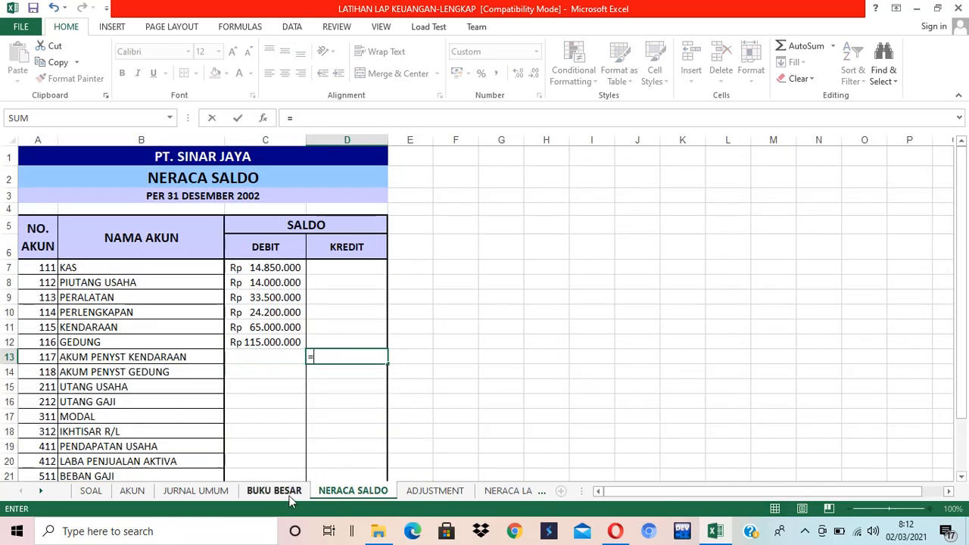
{"action": "left_click", "coordinate": [273, 490]}
{"action": "scroll", "coordinate": [554, 365], "scroll_direction": "down", "scroll_amount": 2}
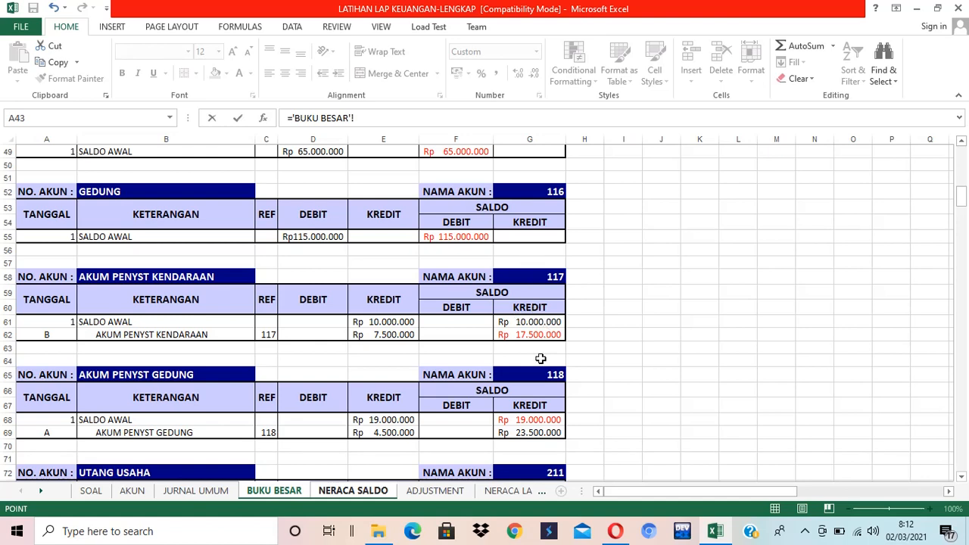
{"action": "left_click", "coordinate": [536, 334]}
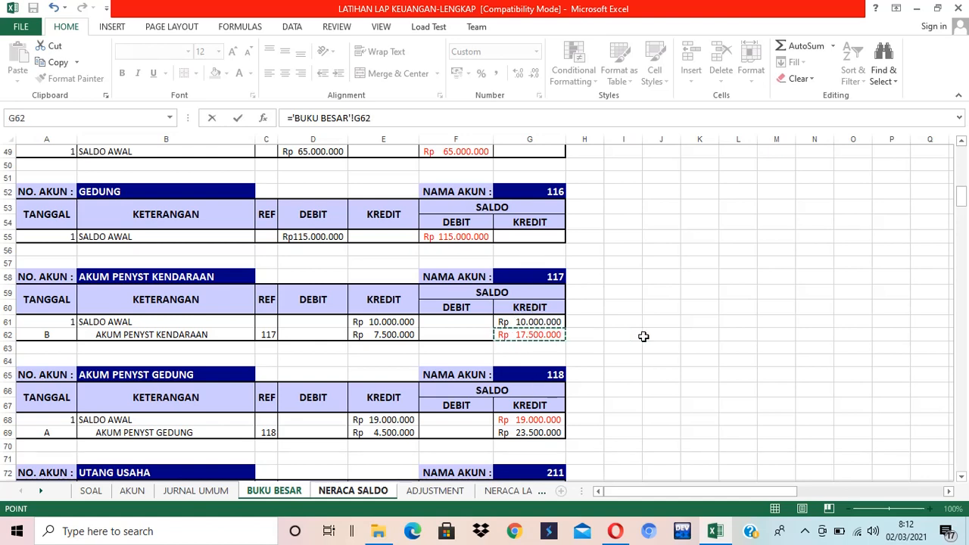
{"action": "key", "text": "Return"}
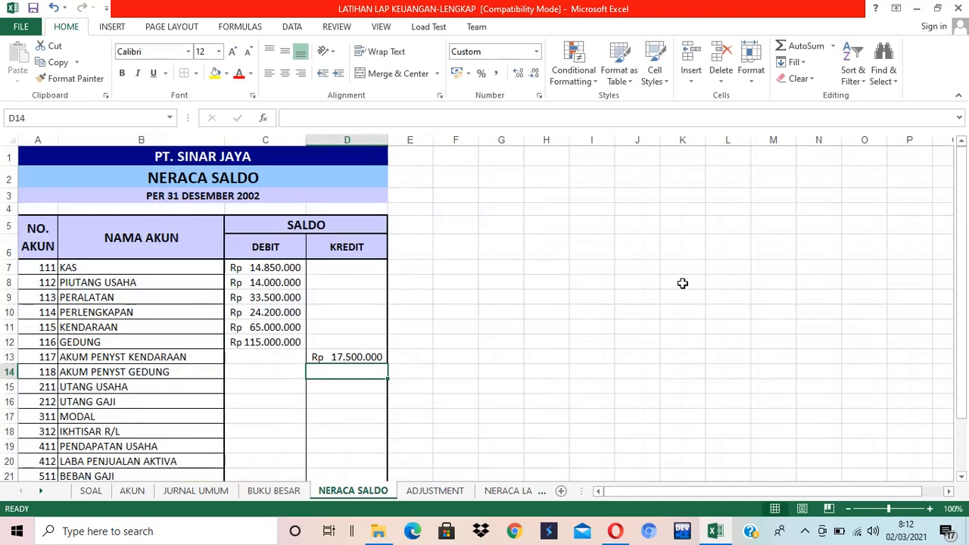
- Link the AKUM PENYST GEDUNG credit balance in D14 to its final ledger balance with ='BUKU BESAR'!G69
{"action": "type", "text": "="}
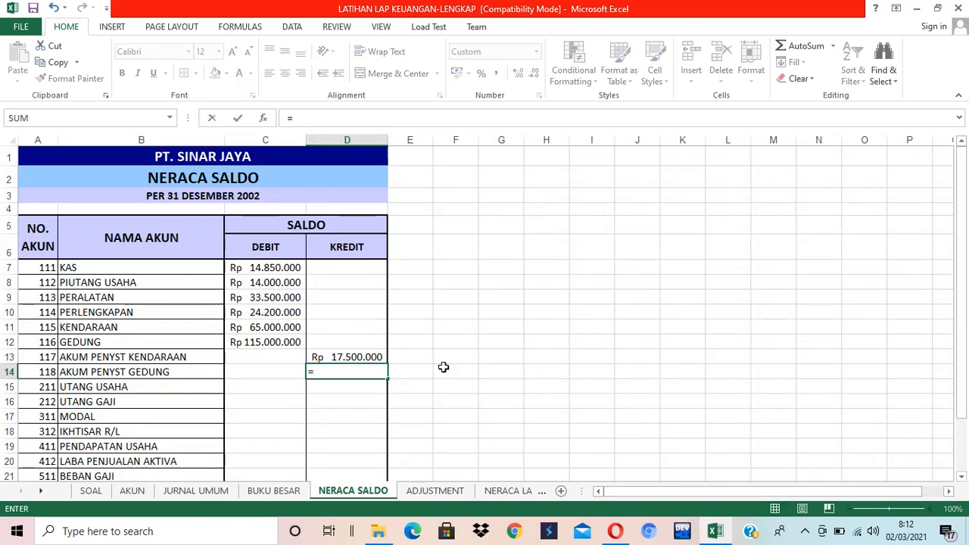
{"action": "left_click", "coordinate": [274, 491]}
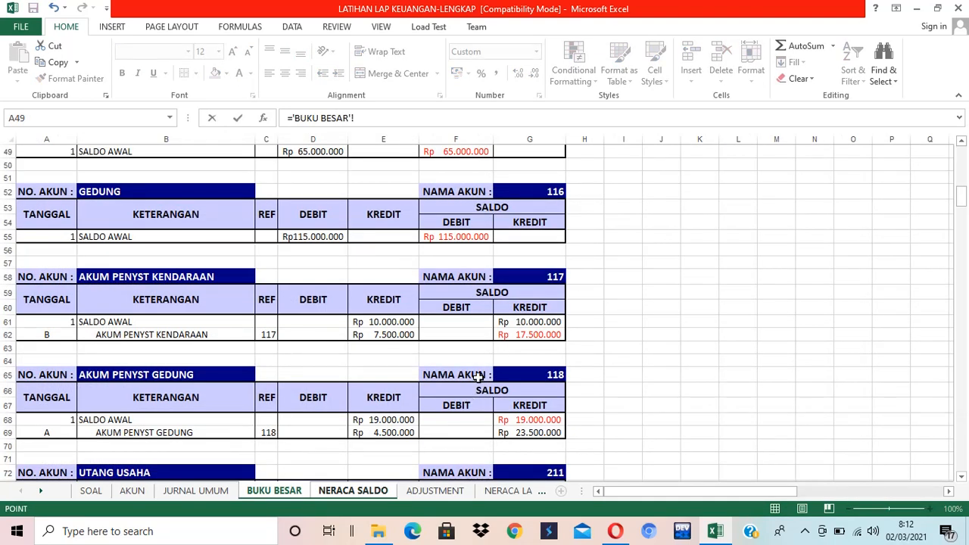
{"action": "scroll", "coordinate": [479, 374], "scroll_direction": "down", "scroll_amount": 2}
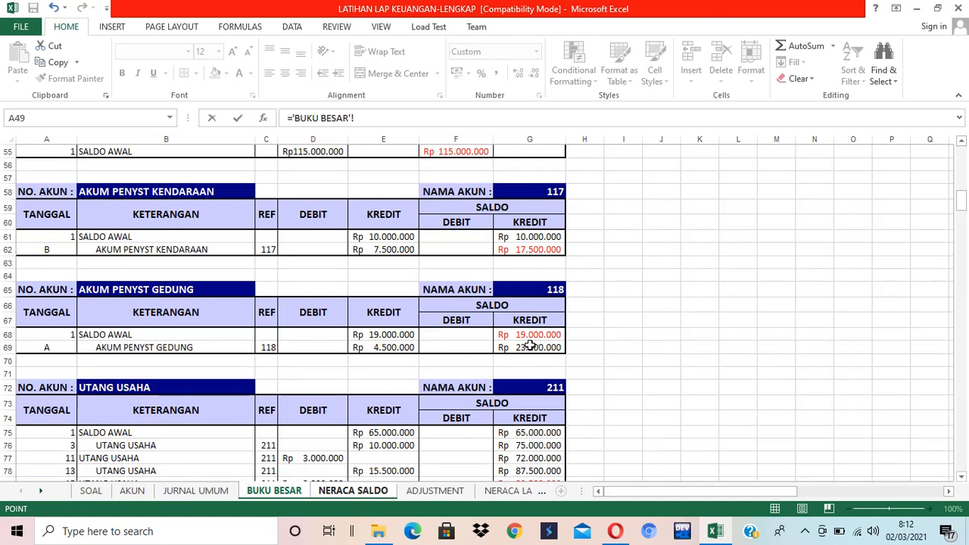
{"action": "left_click", "coordinate": [530, 346]}
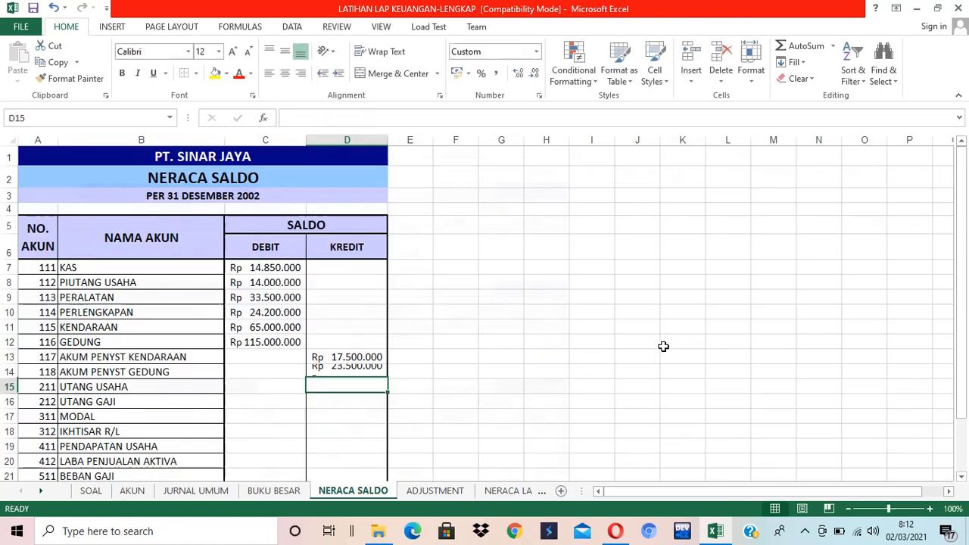
{"action": "key", "text": "Return"}
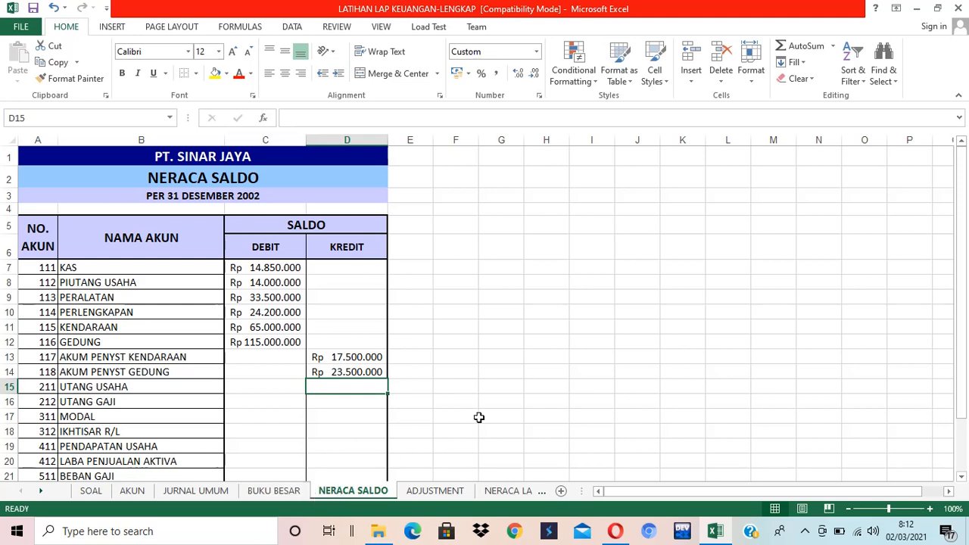
- Fill the UTANG USAHA credit cell D15 with the ledger link ='BUKU BESAR'!G86
{"action": "type", "text": "="}
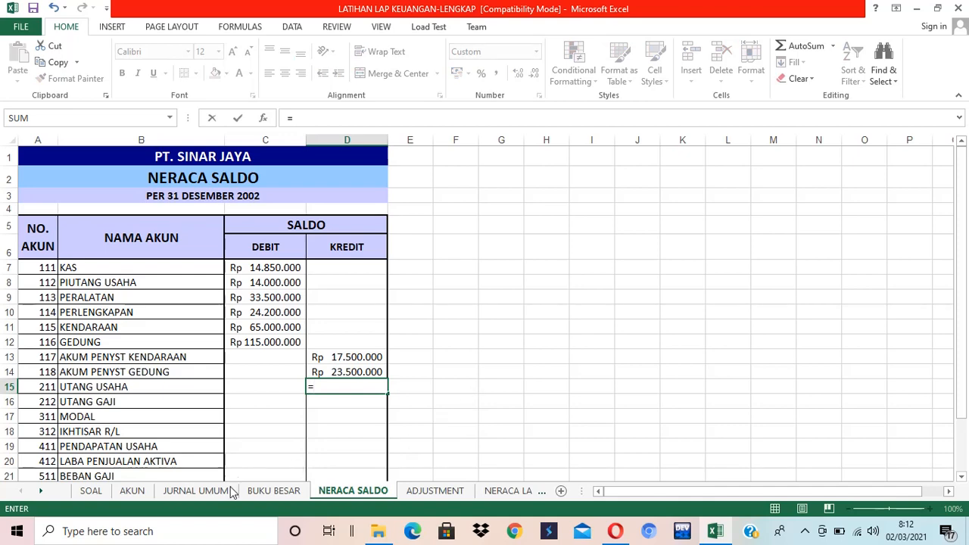
{"action": "left_click", "coordinate": [258, 491]}
{"action": "scroll", "coordinate": [492, 342], "scroll_direction": "down", "scroll_amount": 6}
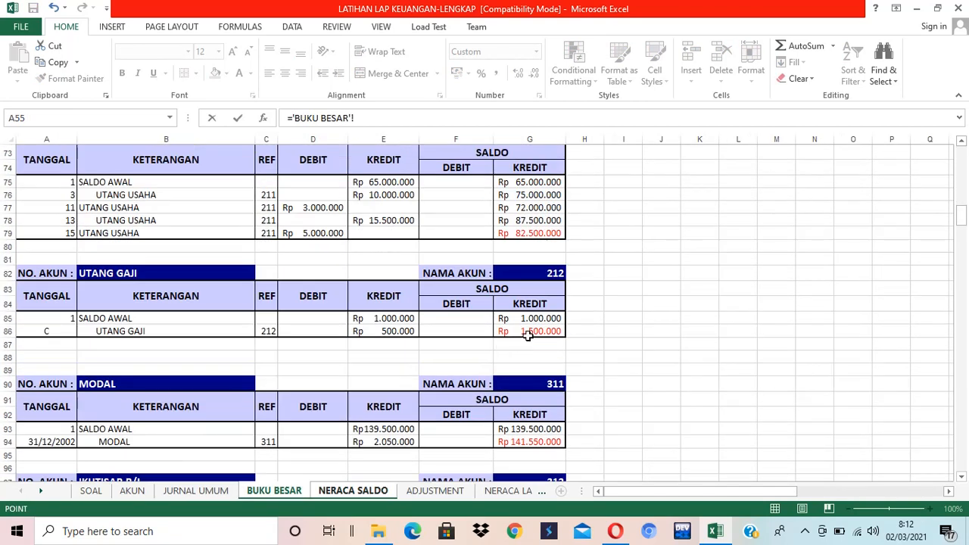
{"action": "left_click", "coordinate": [527, 335]}
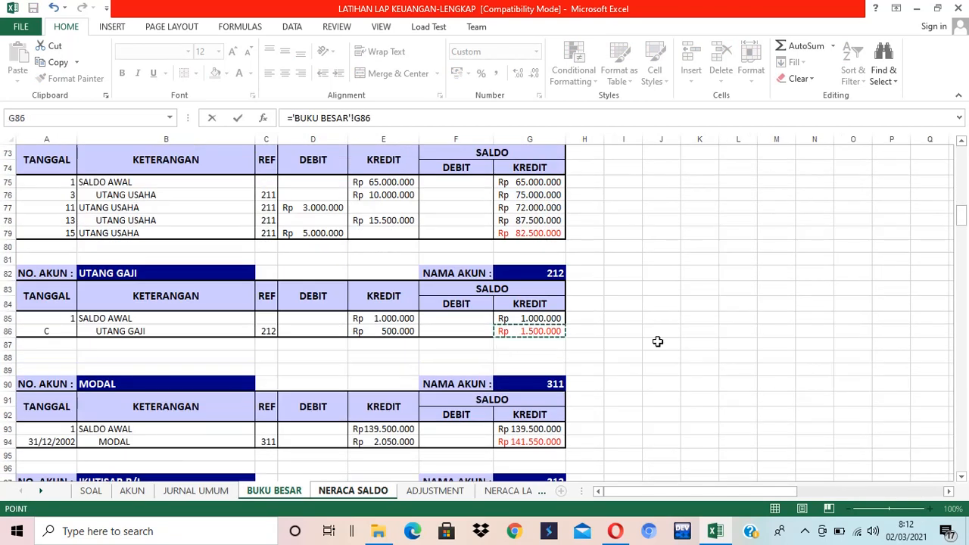
{"action": "key", "text": "Return"}
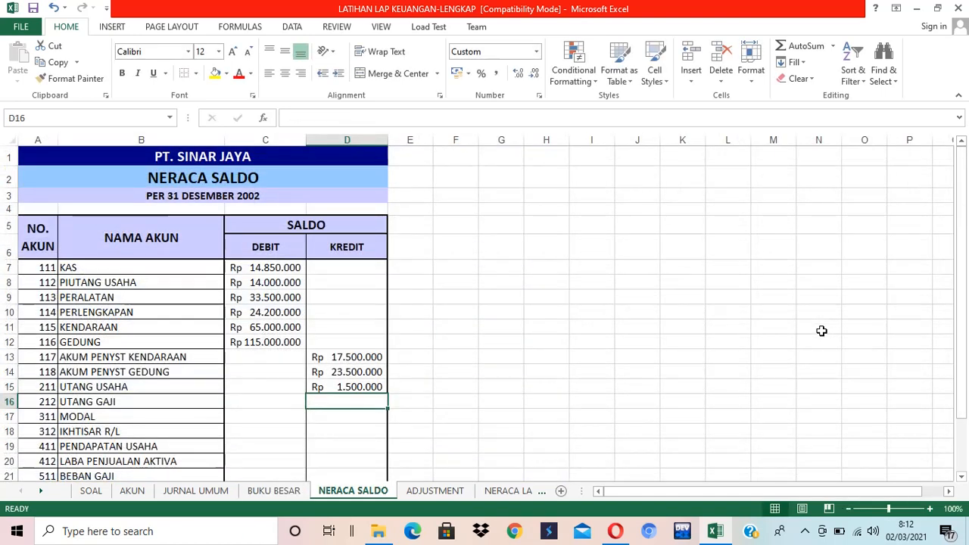
- Link the UTANG GAJI credit balance in D16 to its final ledger balance with ='BUKU BESAR'!G86
{"action": "type", "text": "="}
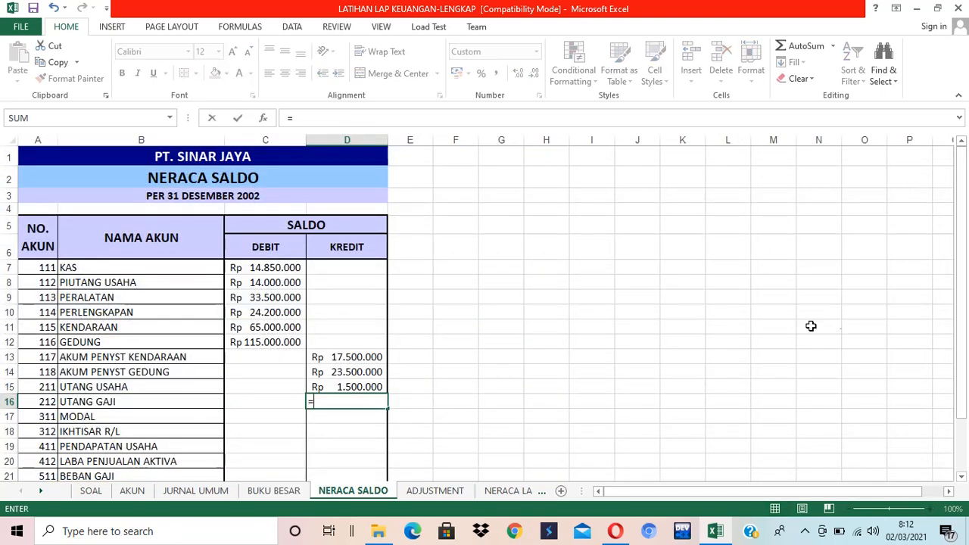
{"action": "left_click", "coordinate": [270, 492]}
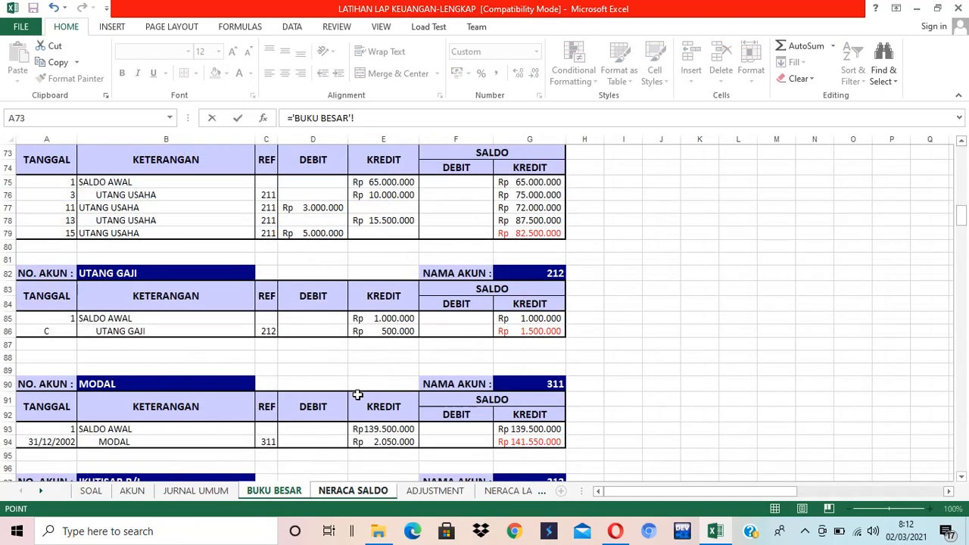
{"action": "scroll", "coordinate": [357, 394], "scroll_direction": "up", "scroll_amount": 2}
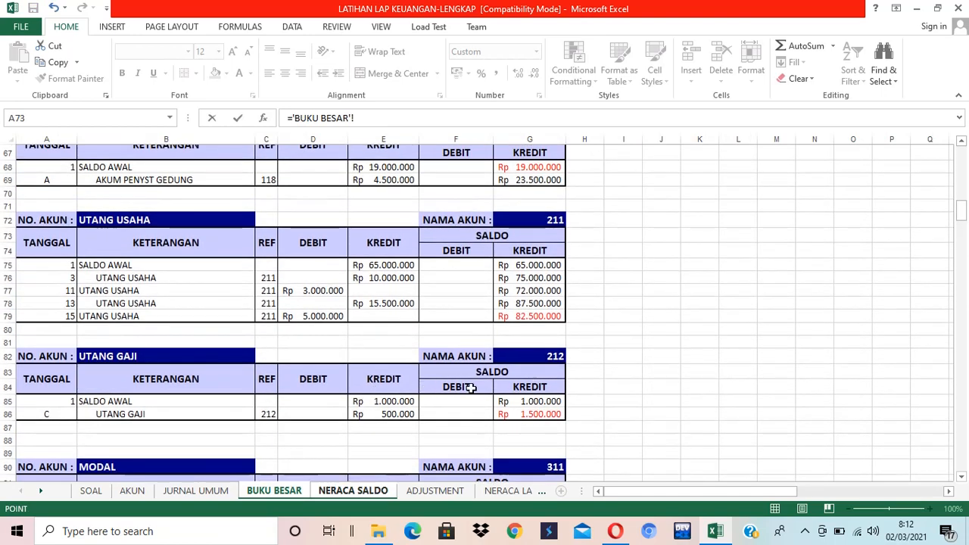
{"action": "left_click", "coordinate": [533, 414]}
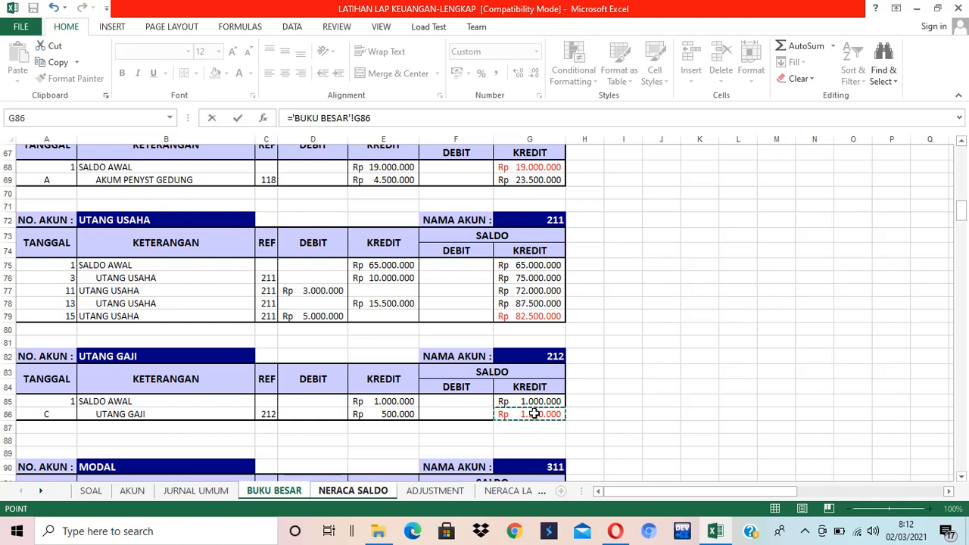
{"action": "key", "text": "Return"}
- Correct the UTANG USAHA credit balance in D15 to link to its own final ledger balance with ='BUKU BESAR'!G79
{"action": "left_click", "coordinate": [344, 386]}
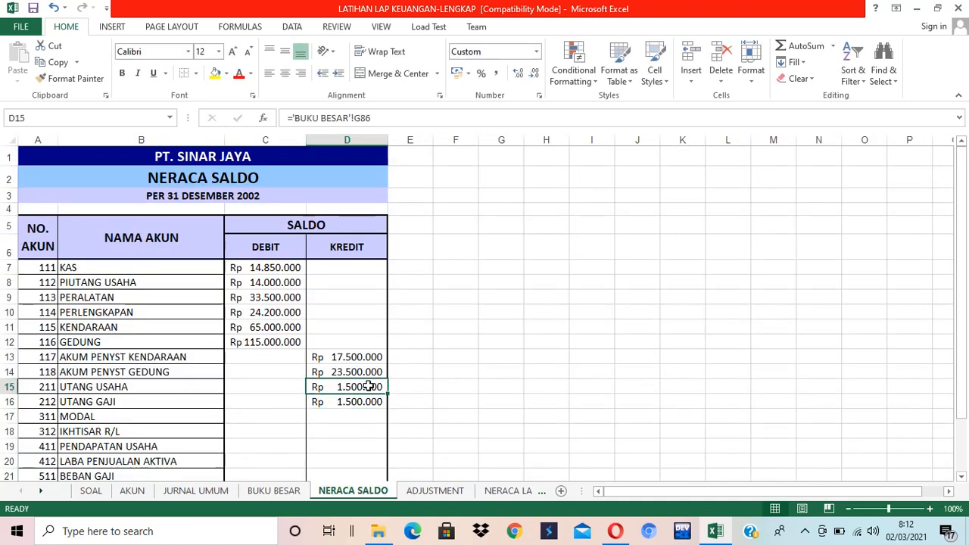
{"action": "type", "text": "="}
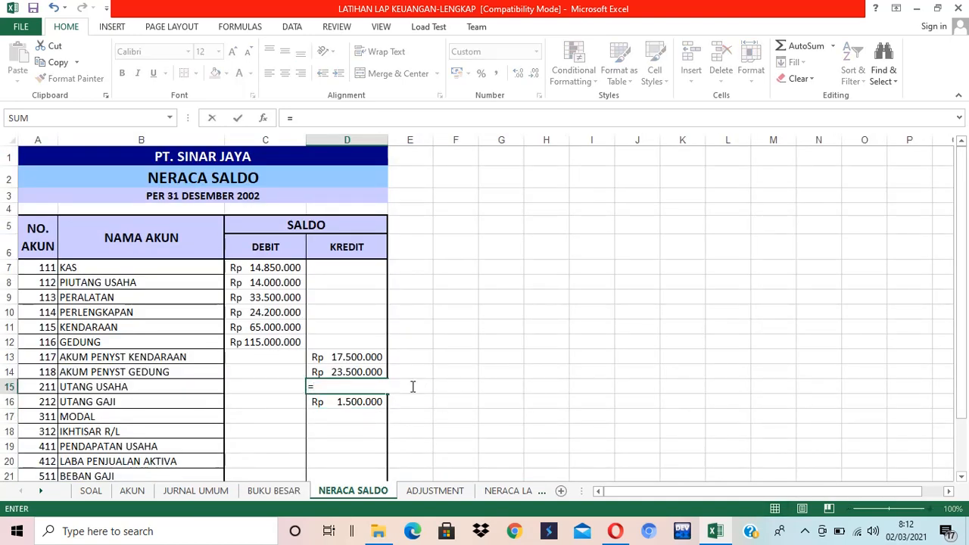
{"action": "left_click", "coordinate": [276, 491]}
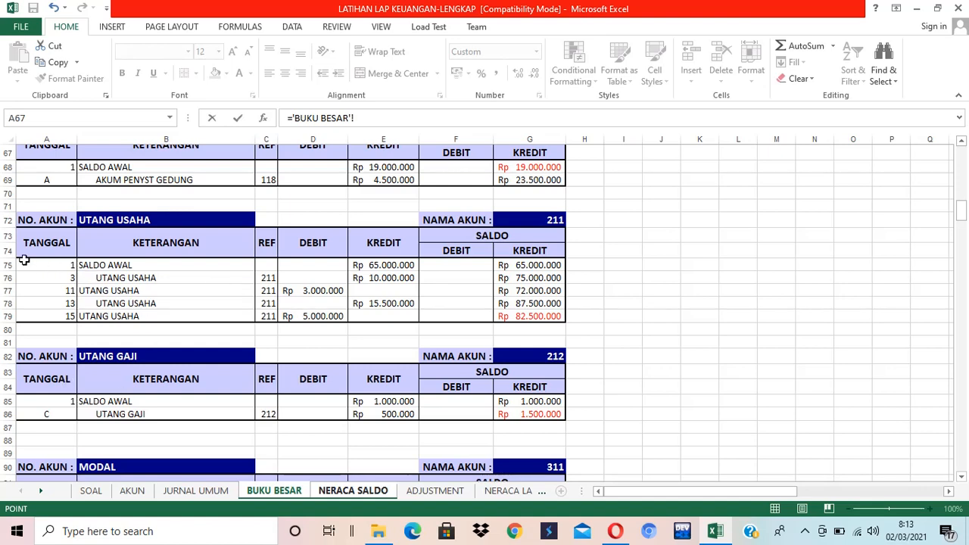
{"action": "left_click", "coordinate": [532, 317]}
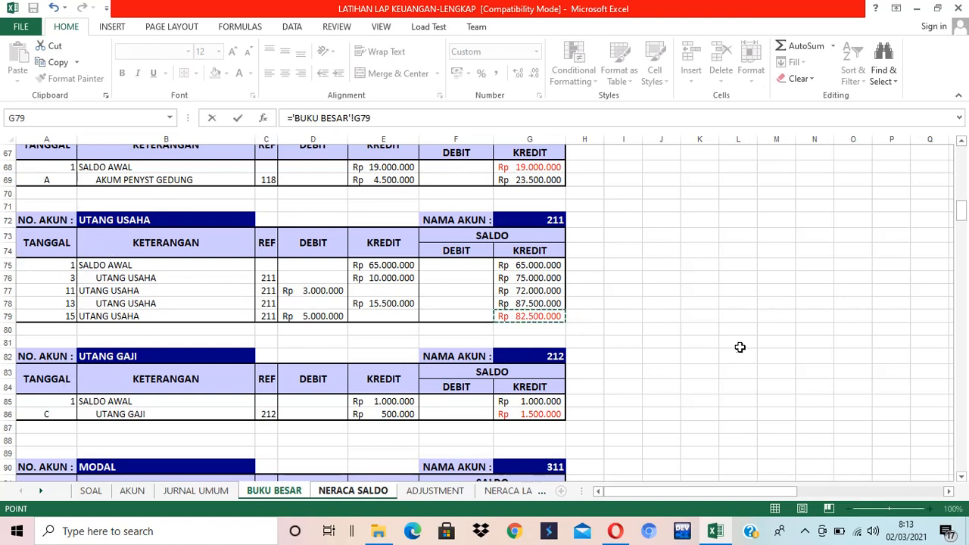
{"action": "key", "text": "Return"}
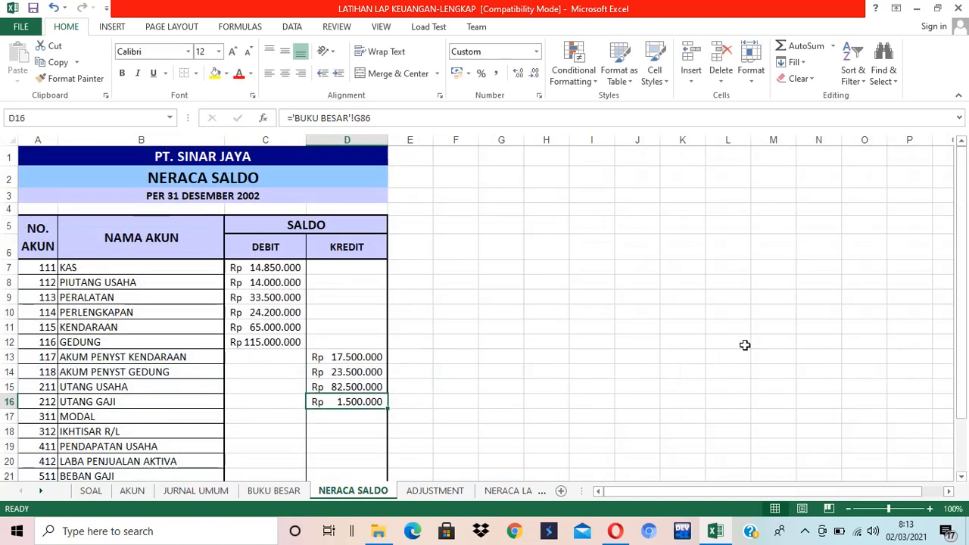
- Link the MODAL credit balance in D17 to its final ledger balance with ='BUKU BESAR'!G94
{"action": "left_click", "coordinate": [343, 414]}
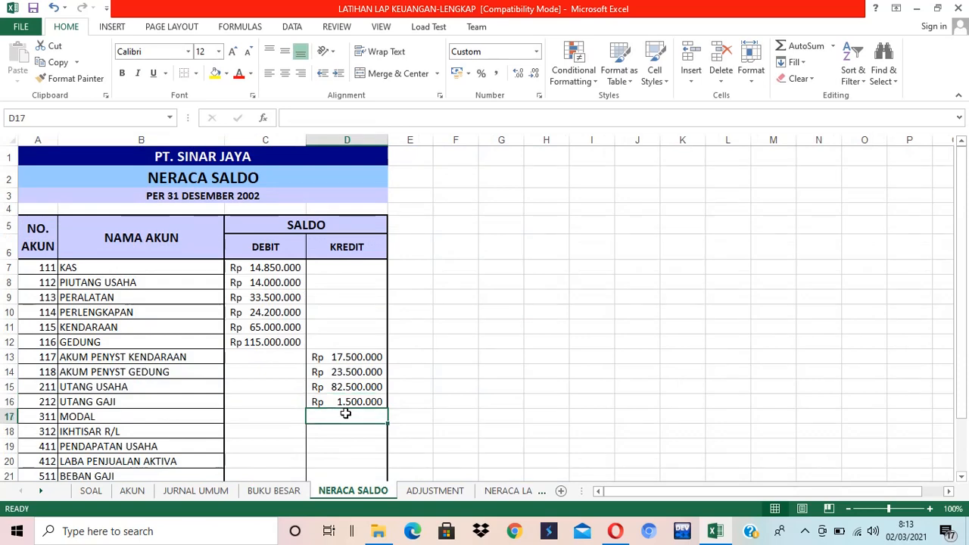
{"action": "type", "text": "="}
{"action": "left_click", "coordinate": [290, 492]}
{"action": "scroll", "coordinate": [468, 324], "scroll_direction": "down", "scroll_amount": 3}
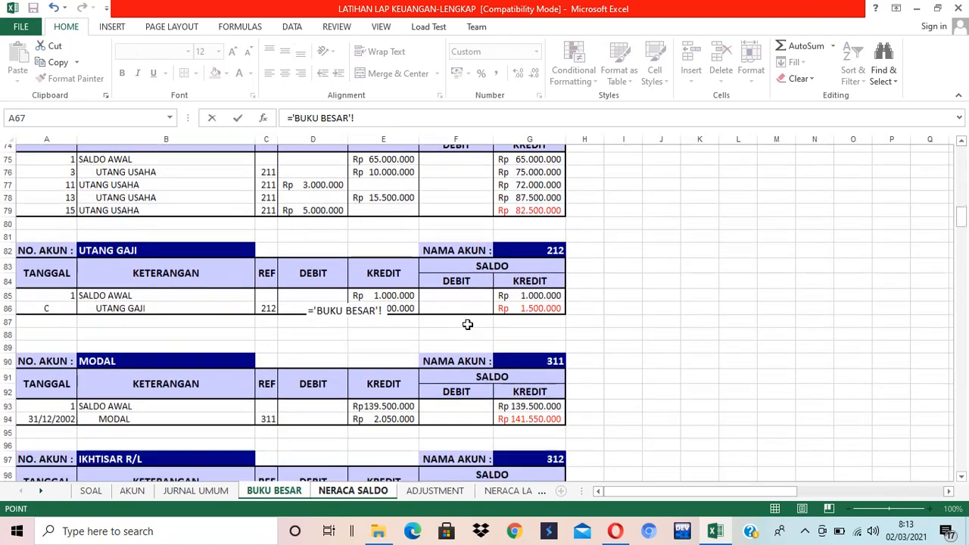
{"action": "left_click", "coordinate": [555, 399]}
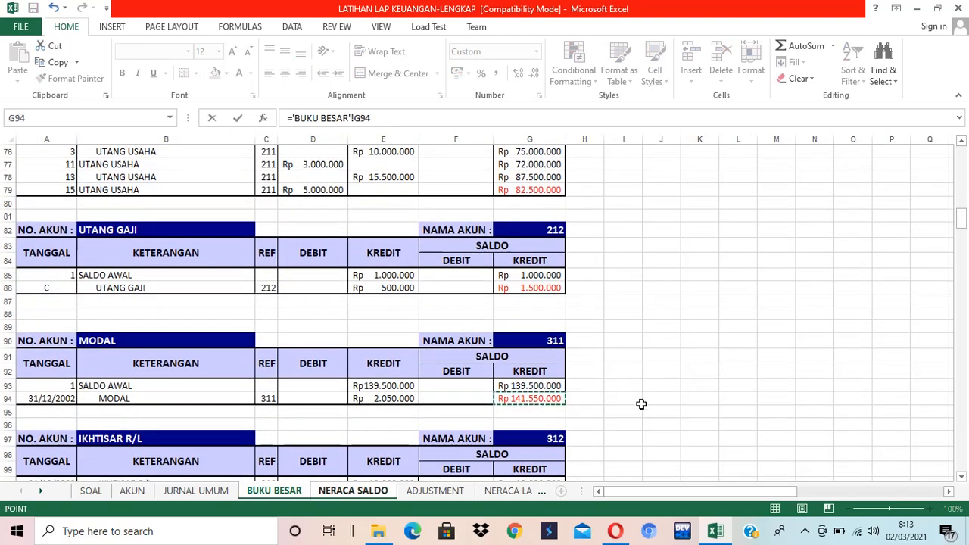
{"action": "key", "text": "Return"}
- Link the IKHTISAR R/L credit balance in D18 to its final ledger balance with ='BUKU BESAR'!G102
{"action": "scroll", "coordinate": [605, 394], "scroll_direction": "down", "scroll_amount": 1}
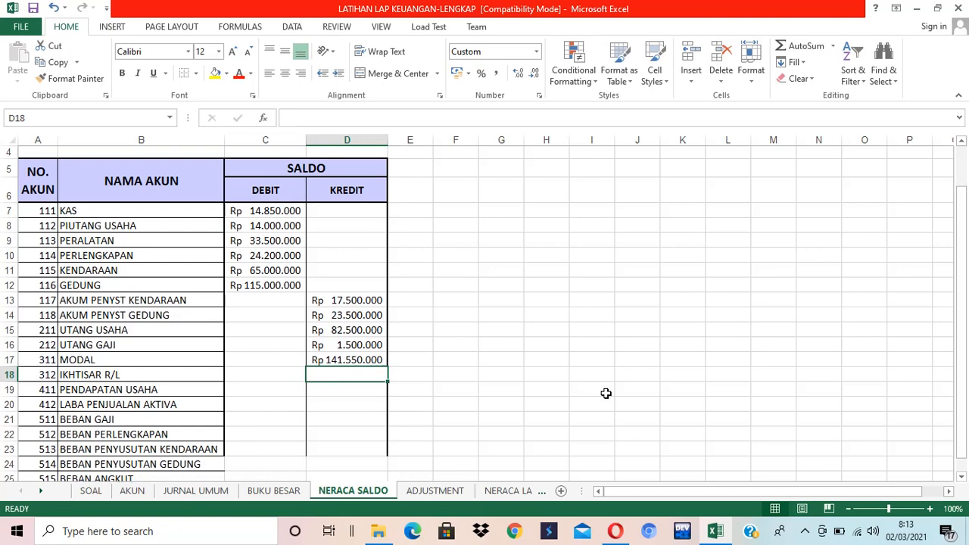
{"action": "type", "text": "="}
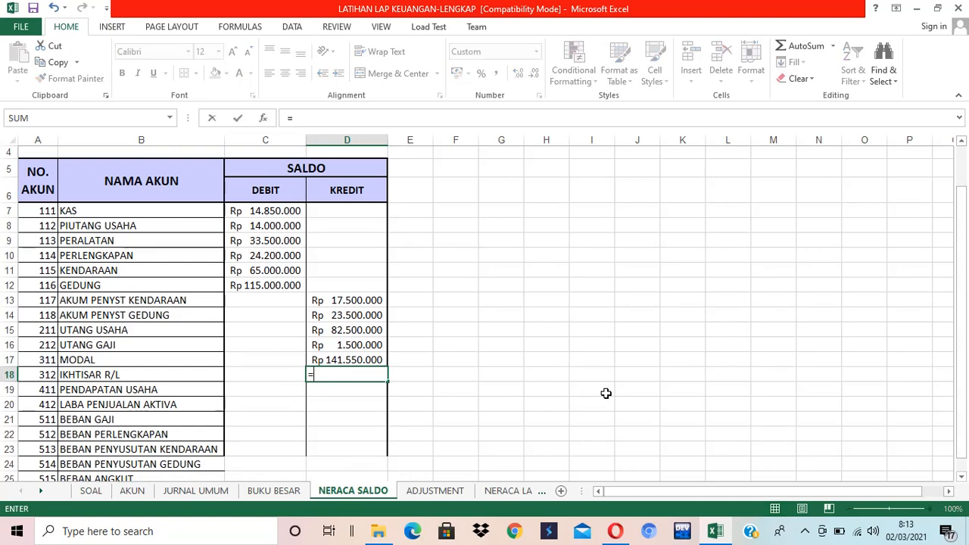
{"action": "left_click", "coordinate": [273, 491]}
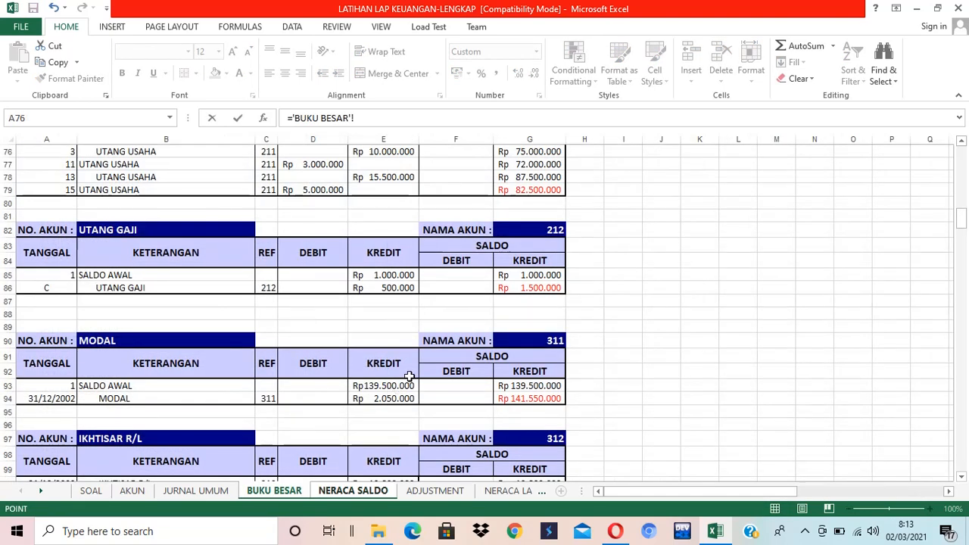
{"action": "scroll", "coordinate": [409, 377], "scroll_direction": "down", "scroll_amount": 3}
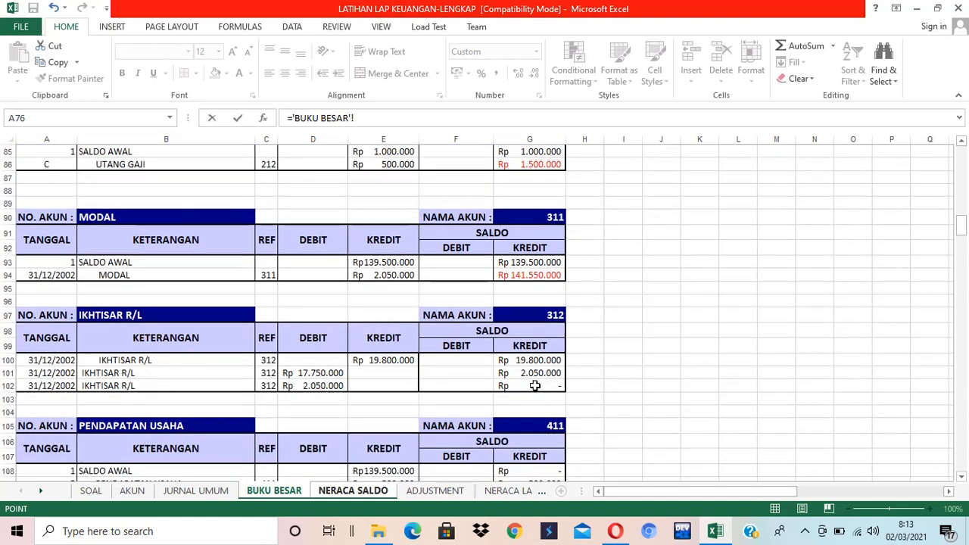
{"action": "left_click", "coordinate": [536, 385]}
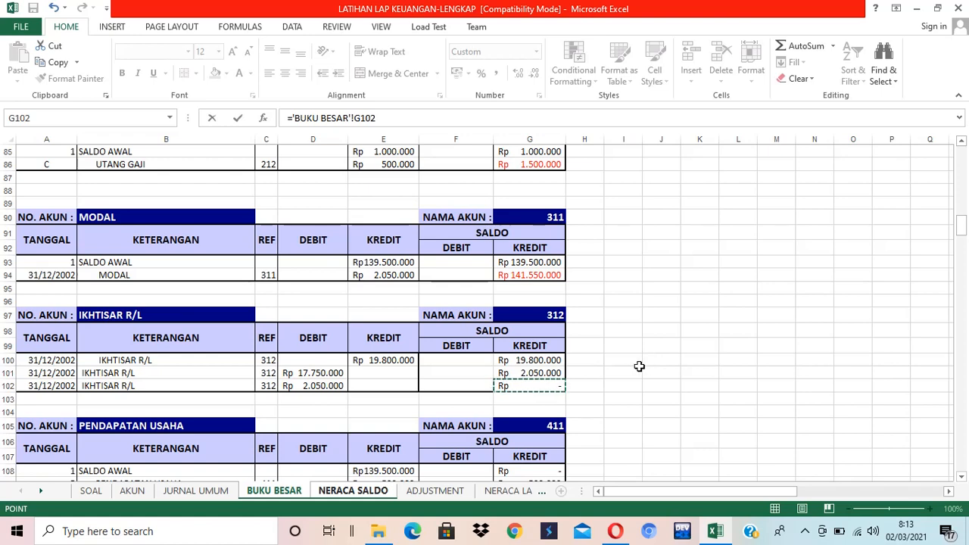
{"action": "key", "text": "Return"}
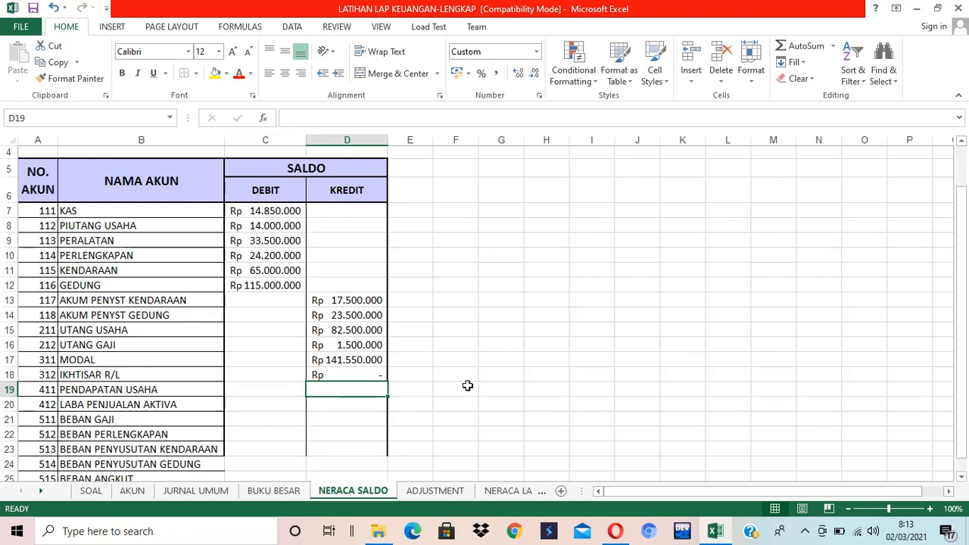
- Link the PENDAPATAN USAHA credit balance in D19 to its final ledger balance with ='BUKU BESAR'!G114
{"action": "type", "text": "="}
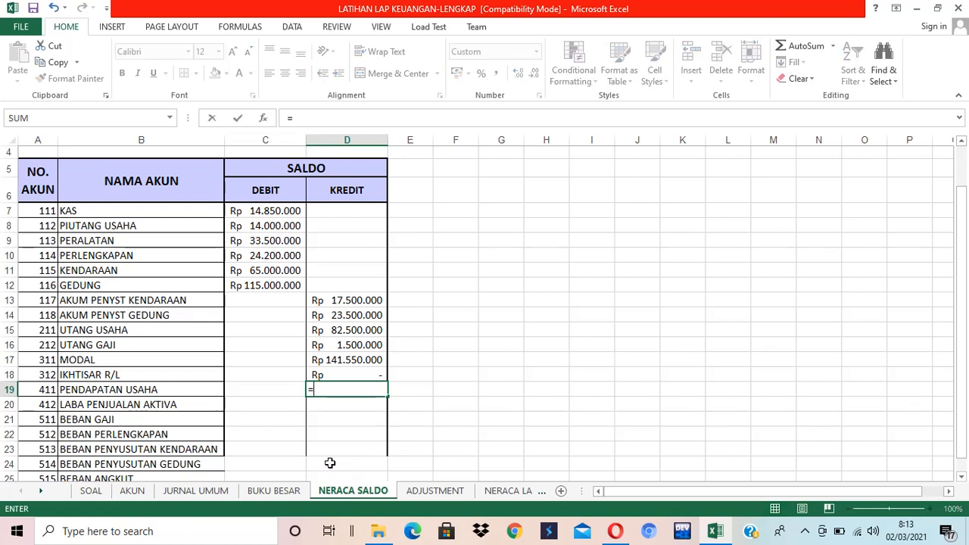
{"action": "left_click", "coordinate": [277, 490]}
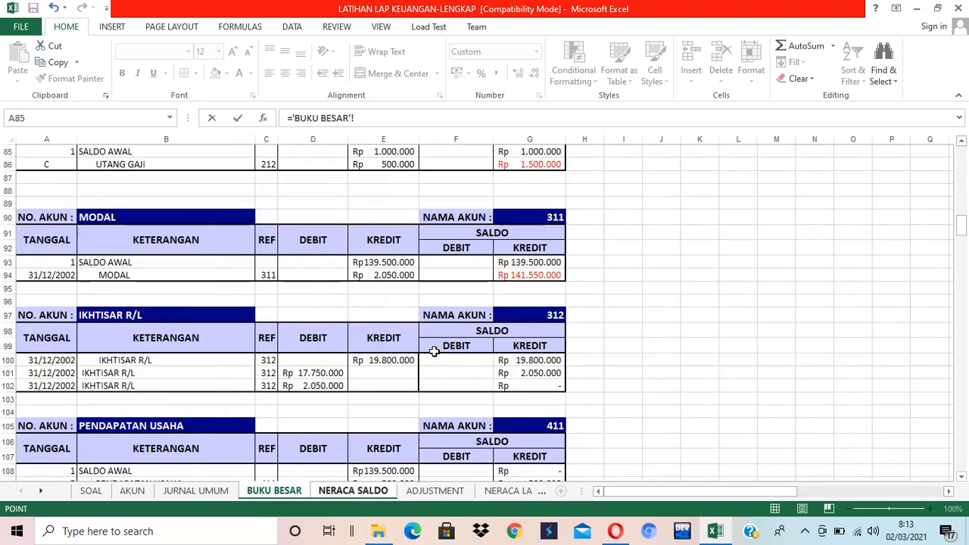
{"action": "scroll", "coordinate": [434, 352], "scroll_direction": "down", "scroll_amount": 3}
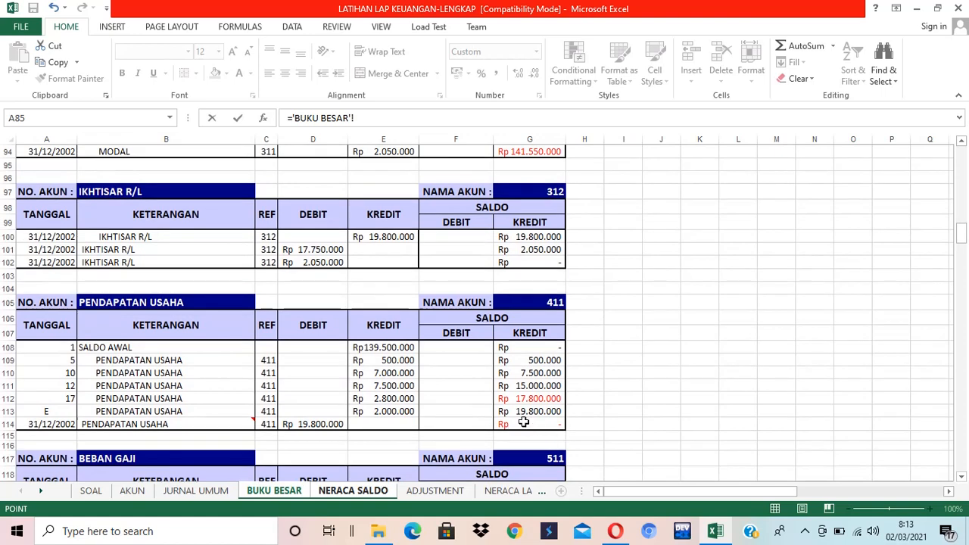
{"action": "left_click", "coordinate": [523, 423]}
{"action": "scroll", "coordinate": [651, 346], "scroll_direction": "down", "scroll_amount": 1}
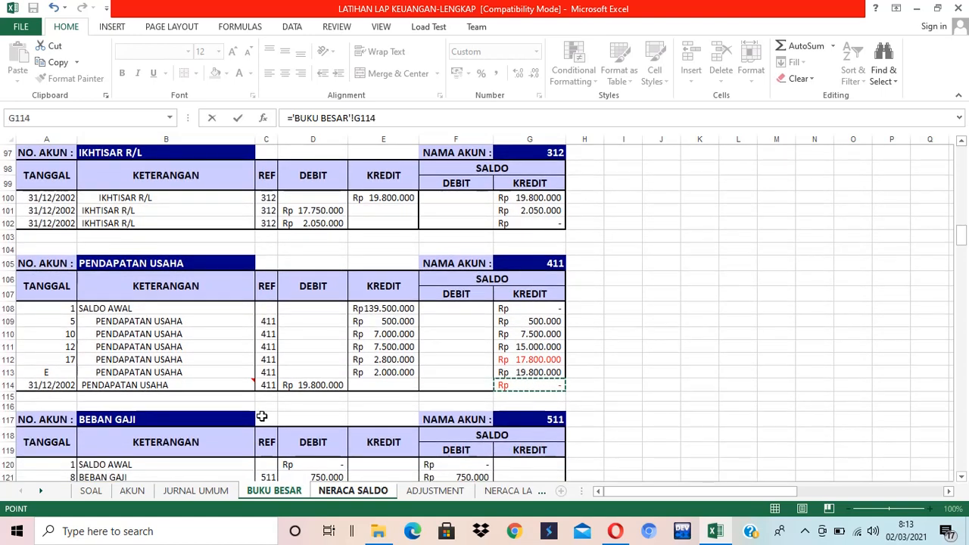
{"action": "mouse_move", "coordinate": [252, 378]}
{"action": "key", "text": "Return"}
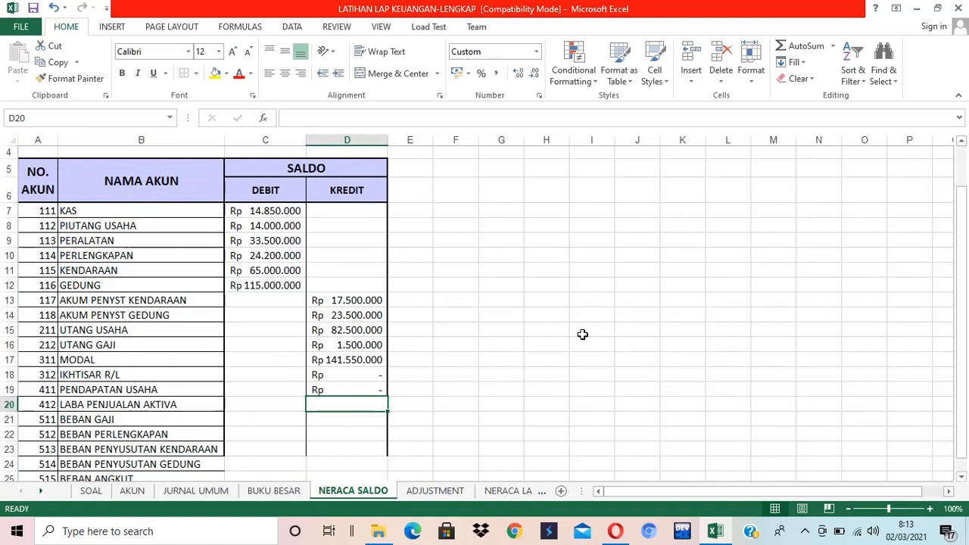
{"action": "type", "text": "="}
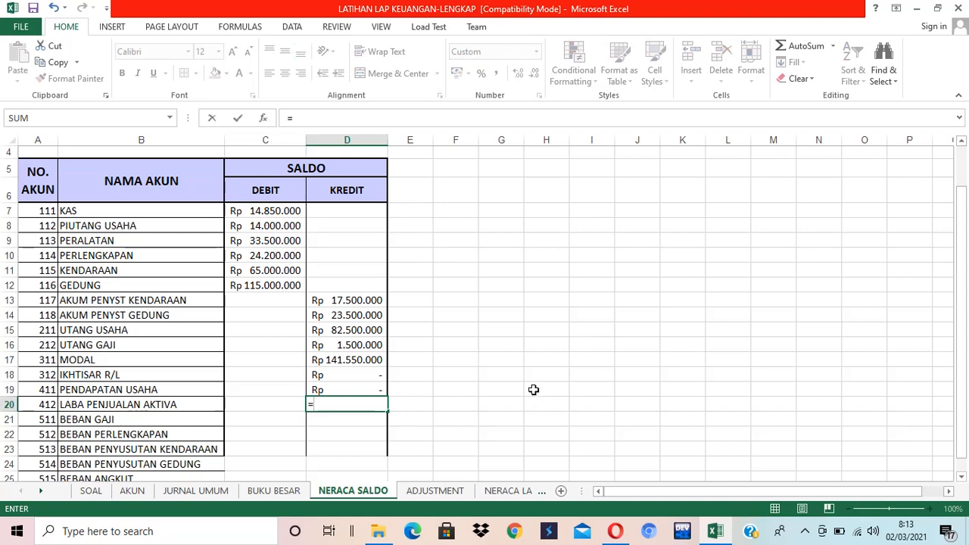
{"action": "left_click", "coordinate": [274, 491]}
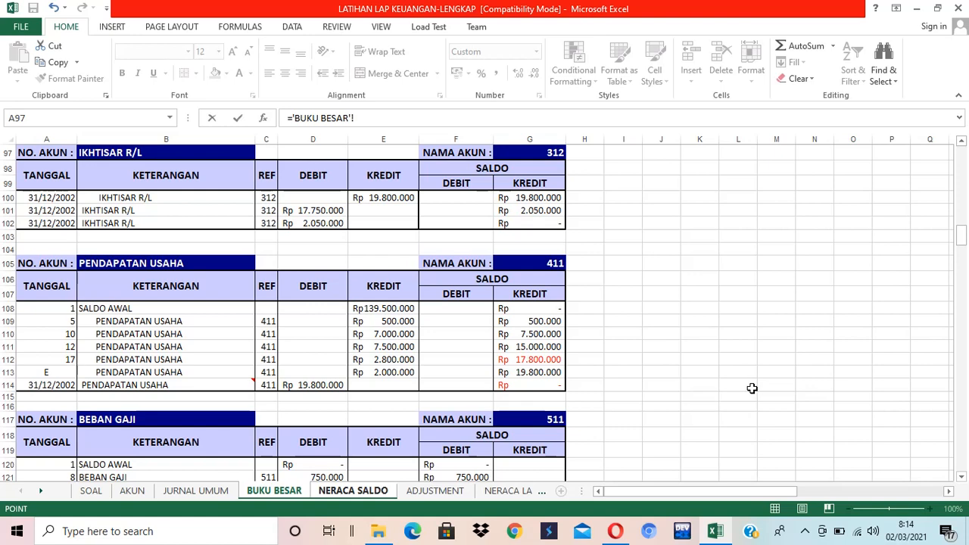
{"action": "scroll", "coordinate": [742, 387], "scroll_direction": "down", "scroll_amount": 2}
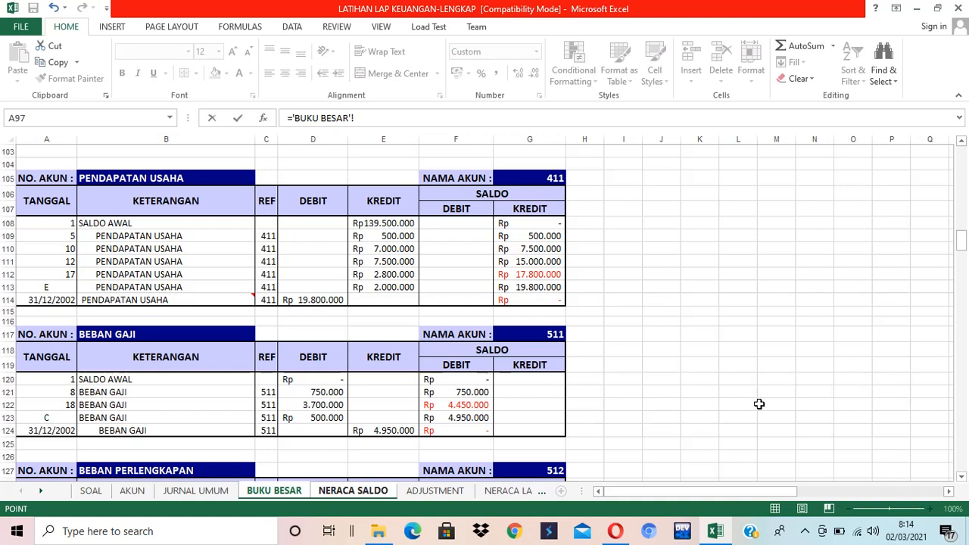
{"action": "scroll", "coordinate": [769, 397], "scroll_direction": "down", "scroll_amount": 3}
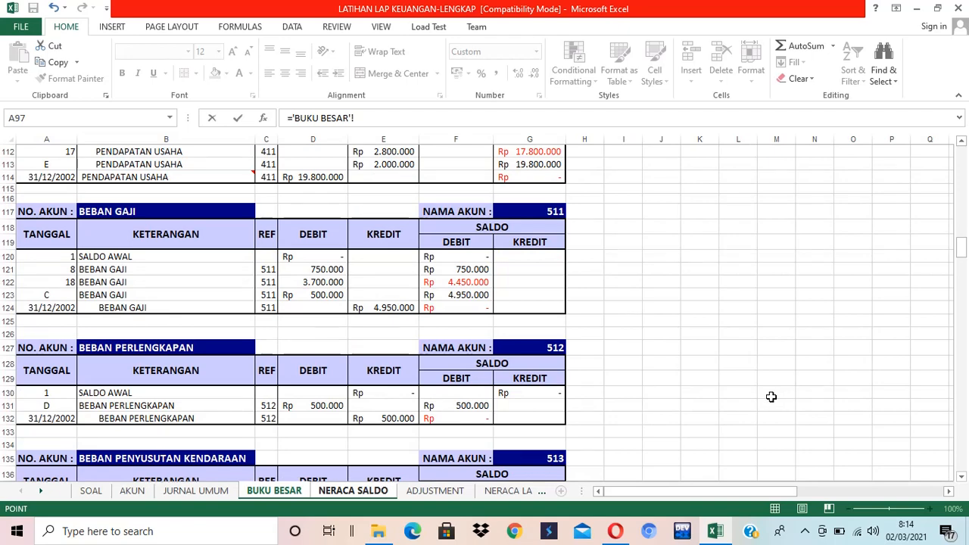
{"action": "scroll", "coordinate": [772, 397], "scroll_direction": "up", "scroll_amount": 1}
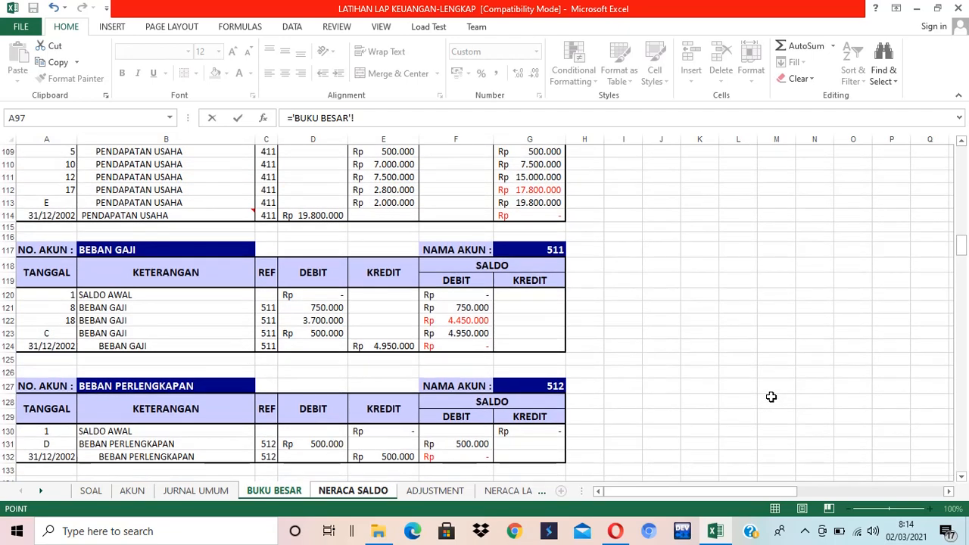
{"action": "left_click", "coordinate": [445, 492]}
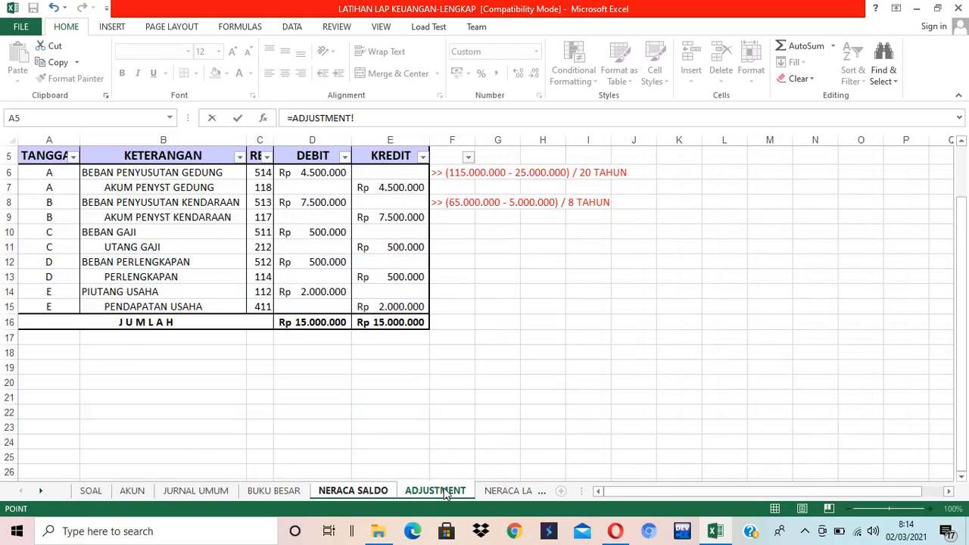
{"action": "left_click", "coordinate": [362, 492]}
{"action": "key", "text": "BackSpace"}
{"action": "key", "text": "BackSpace"}
{"action": "key", "text": "BackSpace"}
{"action": "key", "text": "BackSpace"}
{"action": "key", "text": "BackSpace"}
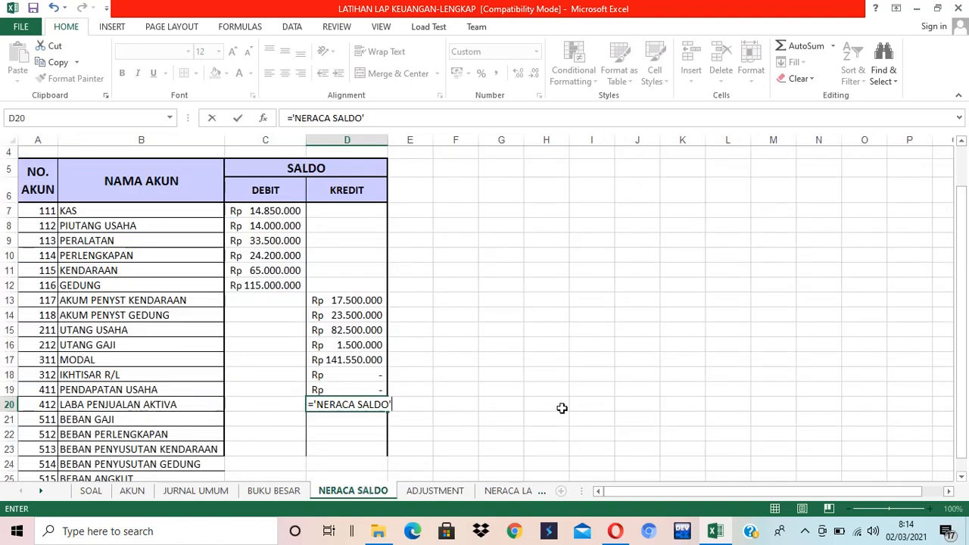
{"action": "key", "text": "Escape"}
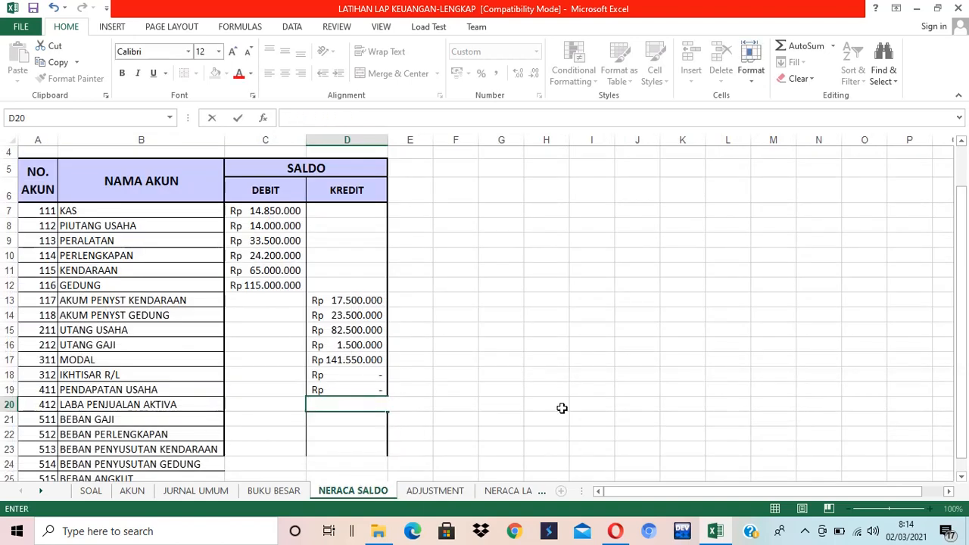
- Enter 0 as the LABA PENJUALAN AKTIVA credit balance in D20
{"action": "type", "text": "0"}
{"action": "key", "text": "Return"}
{"action": "key", "text": "Left"}
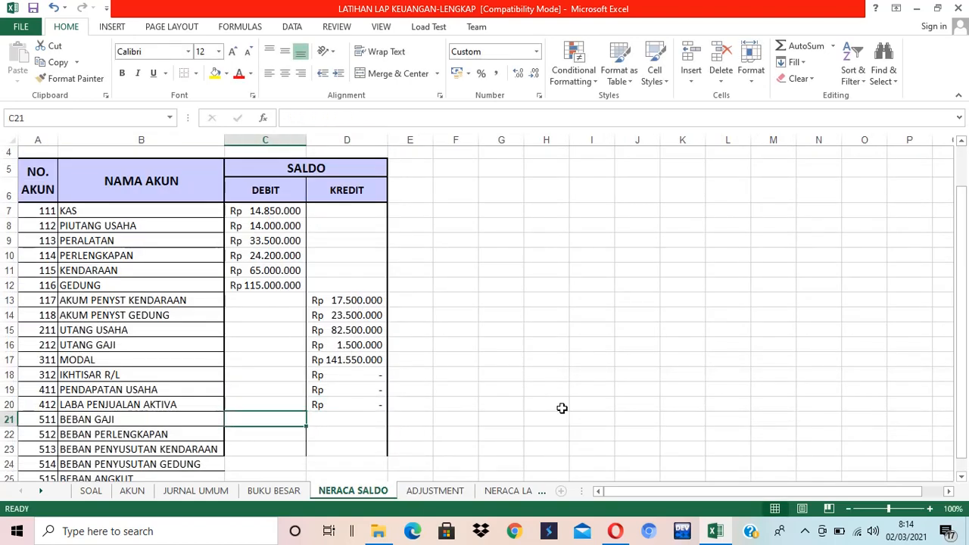
{"action": "type", "text": "="}
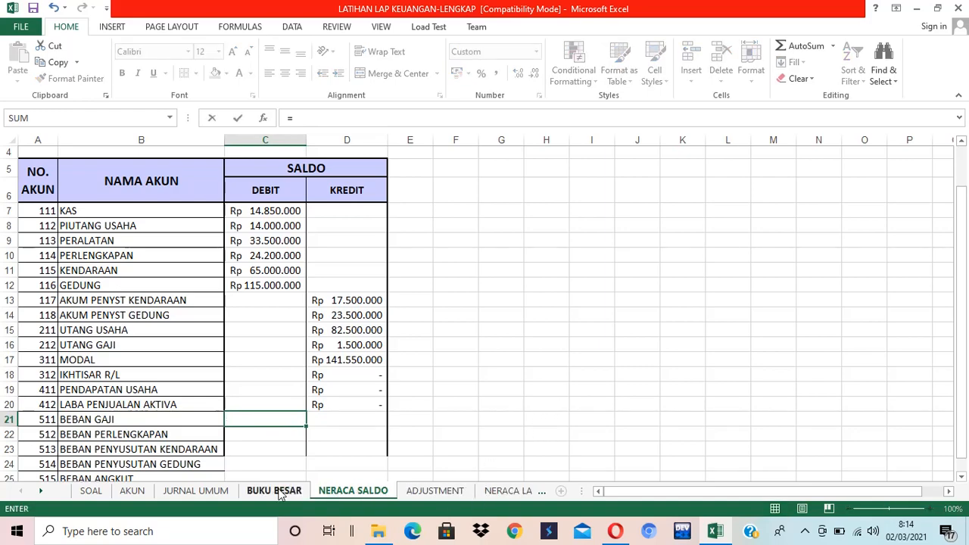
{"action": "left_click", "coordinate": [273, 491]}
{"action": "scroll", "coordinate": [474, 384], "scroll_direction": "down", "scroll_amount": 9}
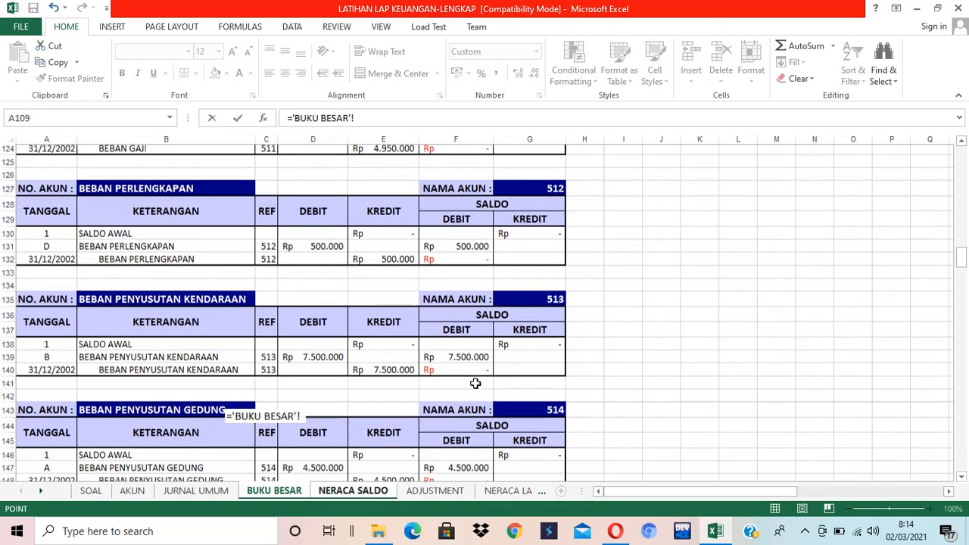
{"action": "scroll", "coordinate": [474, 385], "scroll_direction": "down", "scroll_amount": 3}
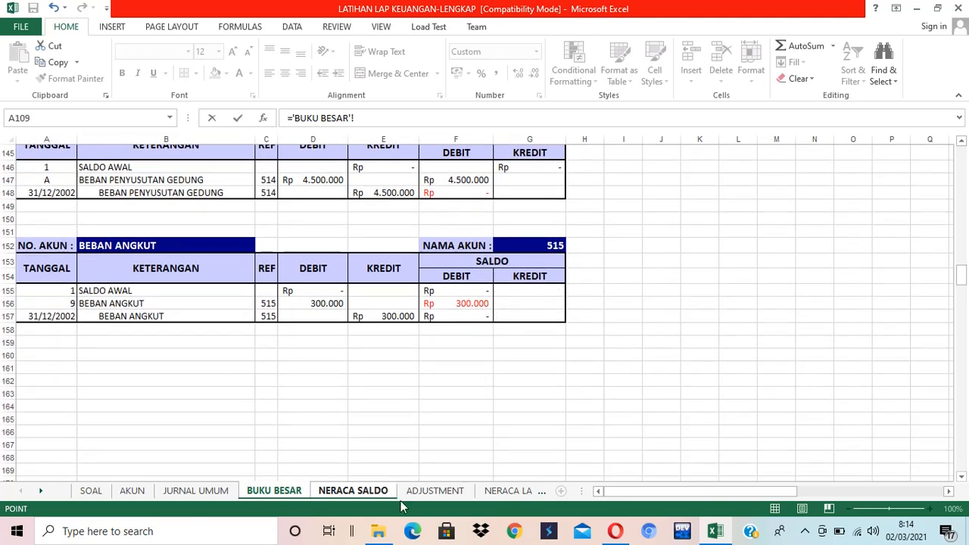
{"action": "left_click", "coordinate": [351, 492]}
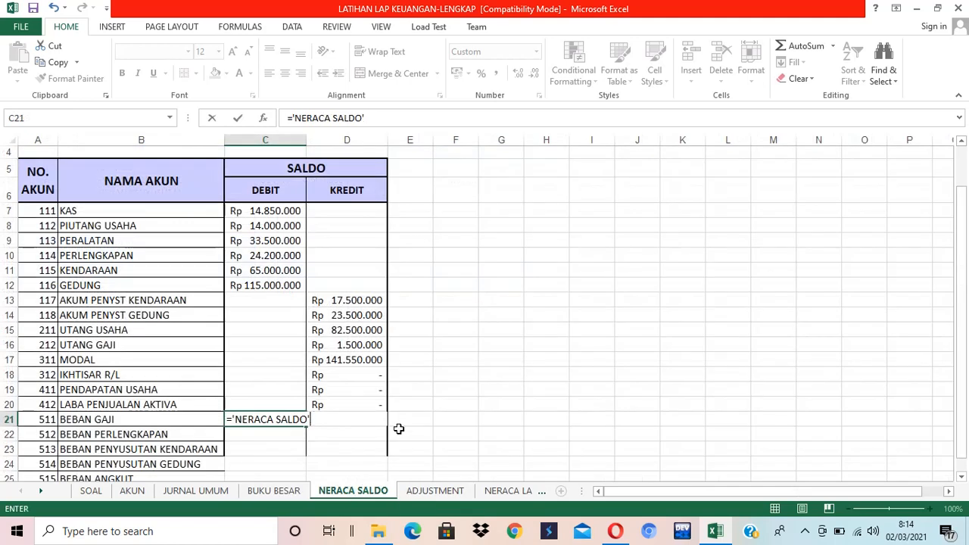
{"action": "key", "text": "BackSpace"}
{"action": "key", "text": "BackSpace"}
{"action": "key", "text": "BackSpace"}
{"action": "key", "text": "BackSpace"}
{"action": "key", "text": "BackSpace"}
{"action": "key", "text": "BackSpace"}
{"action": "key", "text": "BackSpace"}
{"action": "key", "text": "BackSpace"}
{"action": "key", "text": "BackSpace"}
{"action": "key", "text": "BackSpace"}
{"action": "key", "text": "BackSpace"}
{"action": "key", "text": "BackSpace"}
{"action": "key", "text": "BackSpace"}
{"action": "key", "text": "BackSpace"}
{"action": "key", "text": "BackSpace"}
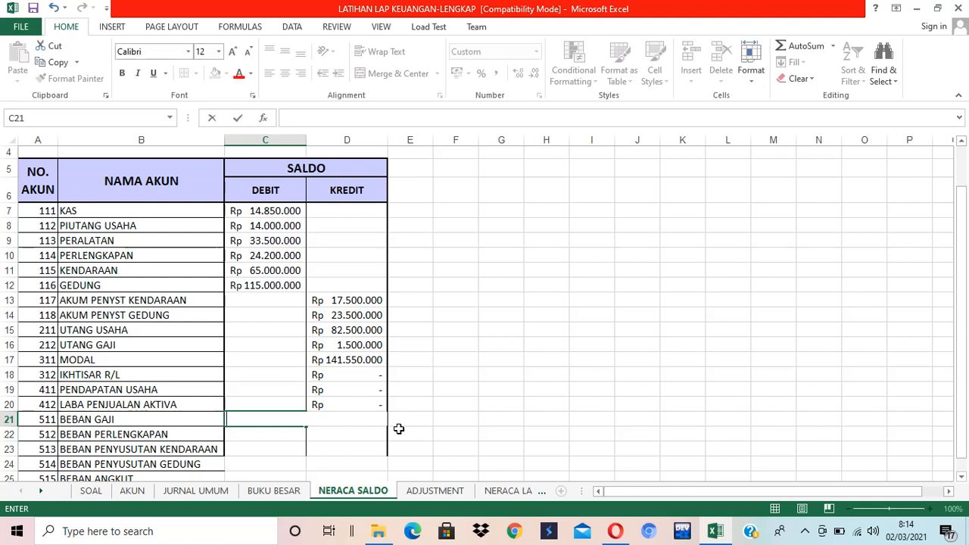
- Enter 0 as the debit balance of the five expense accounts, BEBAN GAJI through BEBAN ANGKUT, in C21:C25
{"action": "type", "text": "0"}
{"action": "key", "text": "Return"}
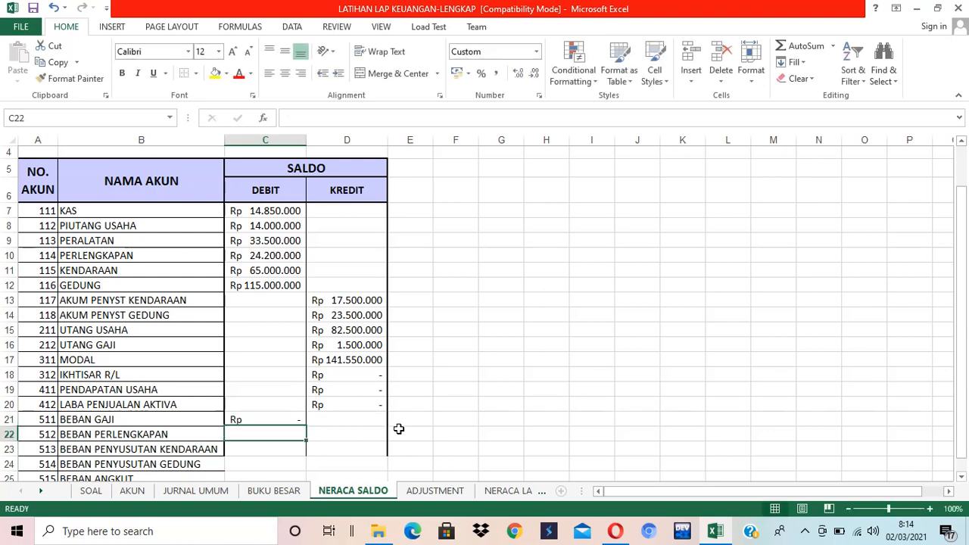
{"action": "type", "text": "0"}
{"action": "key", "text": "Return"}
{"action": "type", "text": "0"}
{"action": "key", "text": "Return"}
{"action": "type", "text": "0"}
{"action": "key", "text": "Return"}
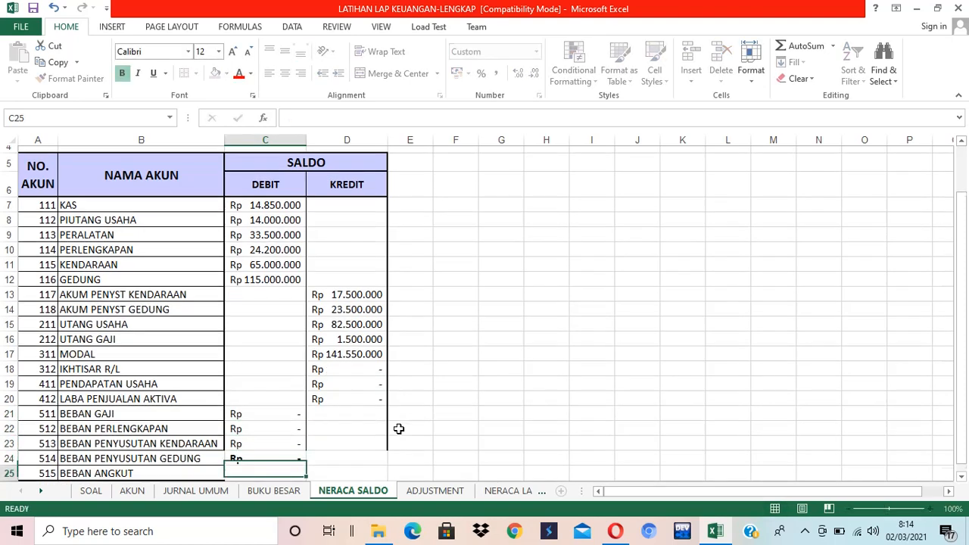
{"action": "type", "text": "0"}
{"action": "key", "text": "Return"}
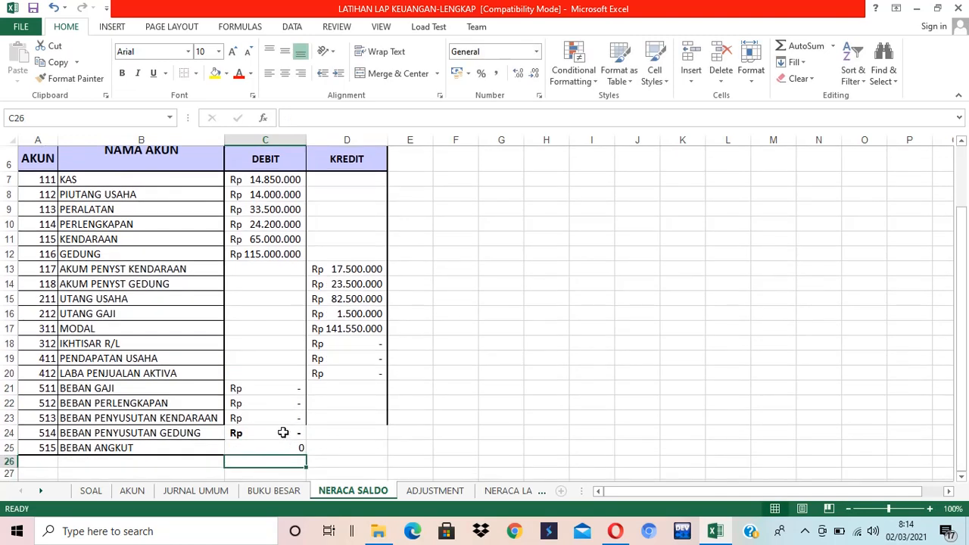
- Fill the BEBAN PENYUSUTAN GEDUNG balance and its rupiah format from C24 down to C25
{"action": "left_click", "coordinate": [282, 432]}
{"action": "left_click_drag", "start_coordinate": [306, 440], "coordinate": [309, 451]}
{"action": "left_click", "coordinate": [439, 422]}
{"action": "scroll", "coordinate": [553, 364], "scroll_direction": "up", "scroll_amount": 1}
{"action": "scroll", "coordinate": [555, 361], "scroll_direction": "down", "scroll_amount": 3}
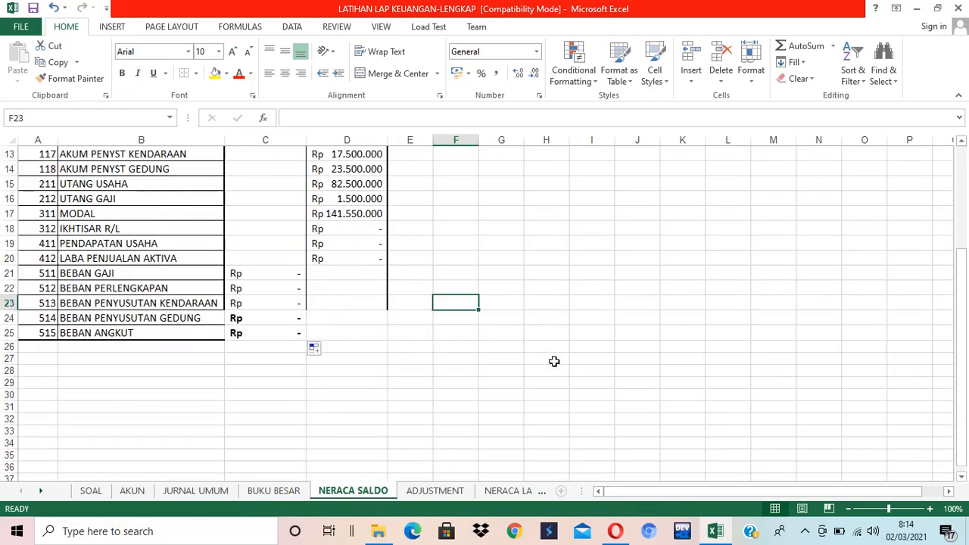
- Total the DEBIT column in C26 with =SUM(C7:C25)
{"action": "left_click", "coordinate": [239, 347]}
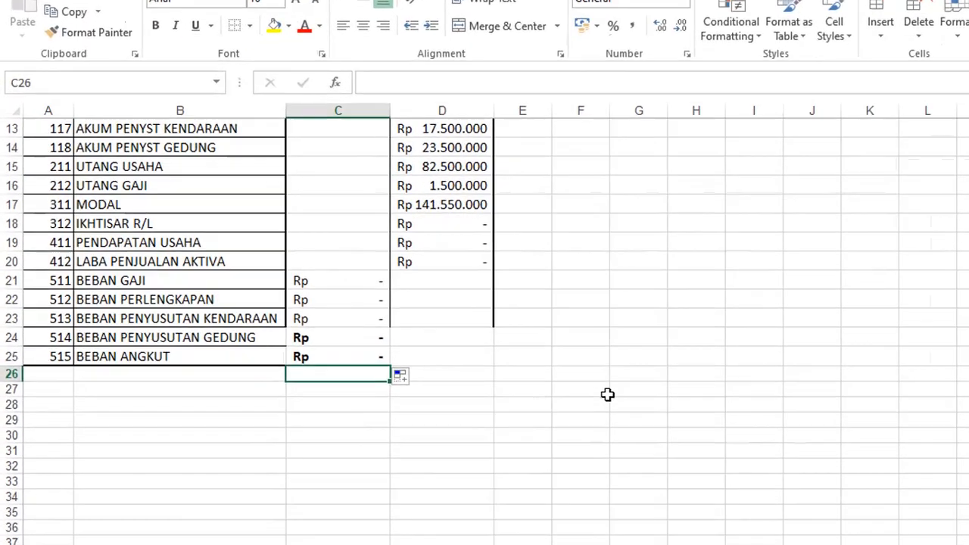
{"action": "type", "text": "=sum("}
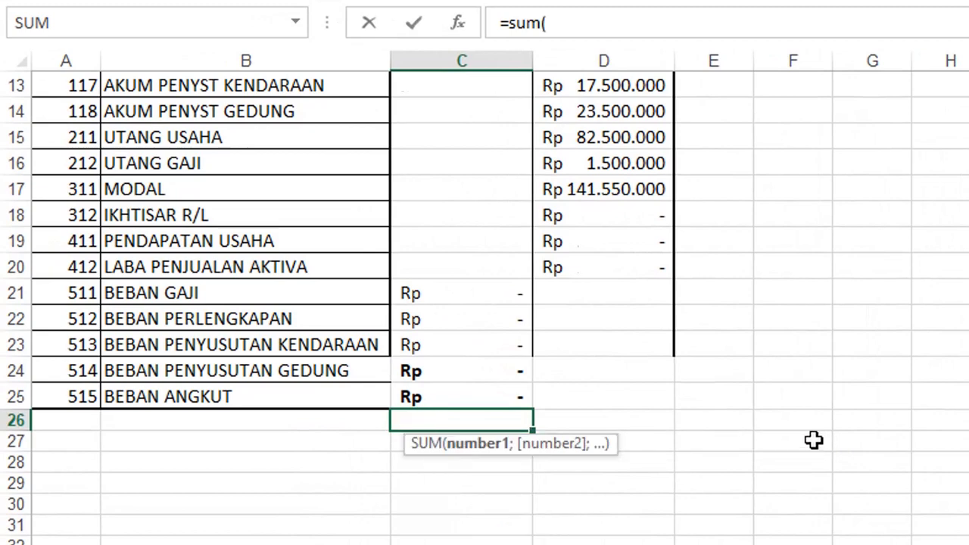
{"action": "scroll", "coordinate": [814, 442], "scroll_direction": "up", "scroll_amount": 4}
{"action": "left_click", "coordinate": [463, 283]}
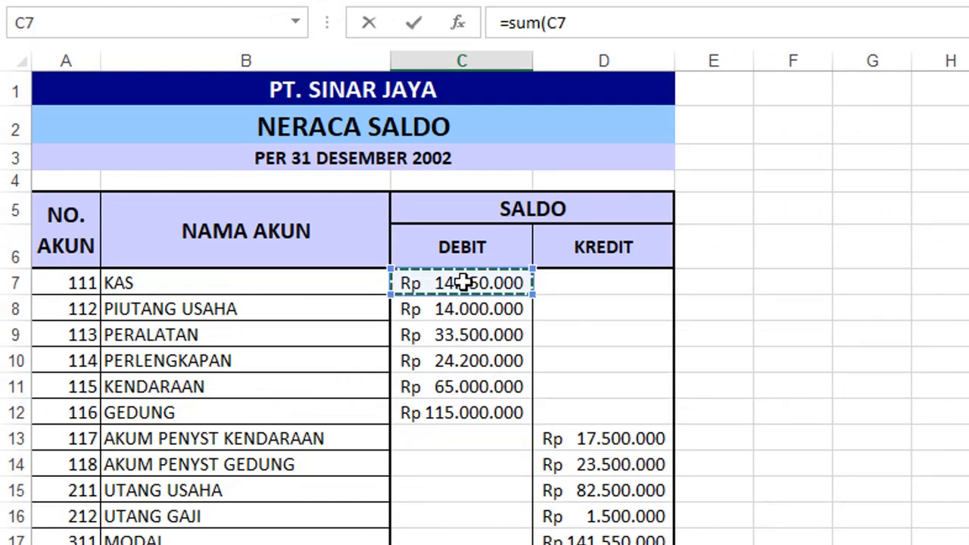
{"action": "key", "text": "shift+Down"}
{"action": "key", "text": "shift+Down"}
{"action": "key", "text": "shift+Down"}
{"action": "key", "text": "shift+Down"}
{"action": "key", "text": "shift+Down"}
{"action": "key", "text": "shift+Down"}
{"action": "key", "text": "shift+Down"}
{"action": "key", "text": "shift+Down"}
{"action": "key", "text": "shift+Down"}
{"action": "key", "text": "shift+Down"}
{"action": "key", "text": "shift+Down"}
{"action": "key", "text": "shift+Down"}
{"action": "key", "text": "shift+Down"}
{"action": "key", "text": "shift+Down"}
{"action": "key", "text": "shift+Down"}
{"action": "key", "text": "shift+Down"}
{"action": "key", "text": "shift+Down"}
{"action": "key", "text": "shift+Down"}
{"action": "key", "text": "shift+Down"}
{"action": "key", "text": "shift+Down"}
{"action": "key", "text": "shift+Down"}
{"action": "key", "text": "shift+Down"}
{"action": "key", "text": "shift+Down"}
{"action": "key", "text": "shift+Down"}
{"action": "key", "text": "shift+Down"}
{"action": "key", "text": "shift+Down"}
{"action": "key", "text": "shift+Down"}
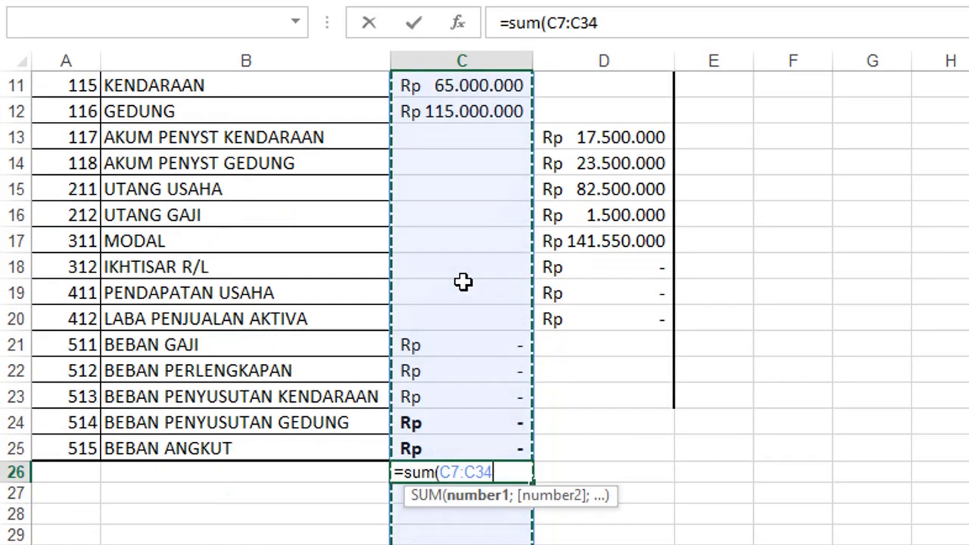
{"action": "key", "text": "shift+Up"}
{"action": "key", "text": "shift+Up"}
{"action": "key", "text": "shift+Up"}
{"action": "key", "text": "shift+Up"}
{"action": "key", "text": "shift+Up"}
{"action": "key", "text": "shift+Up"}
{"action": "key", "text": "shift+Up"}
{"action": "key", "text": "shift+Up"}
{"action": "key", "text": "shift+Up"}
{"action": "key", "text": "Return"}
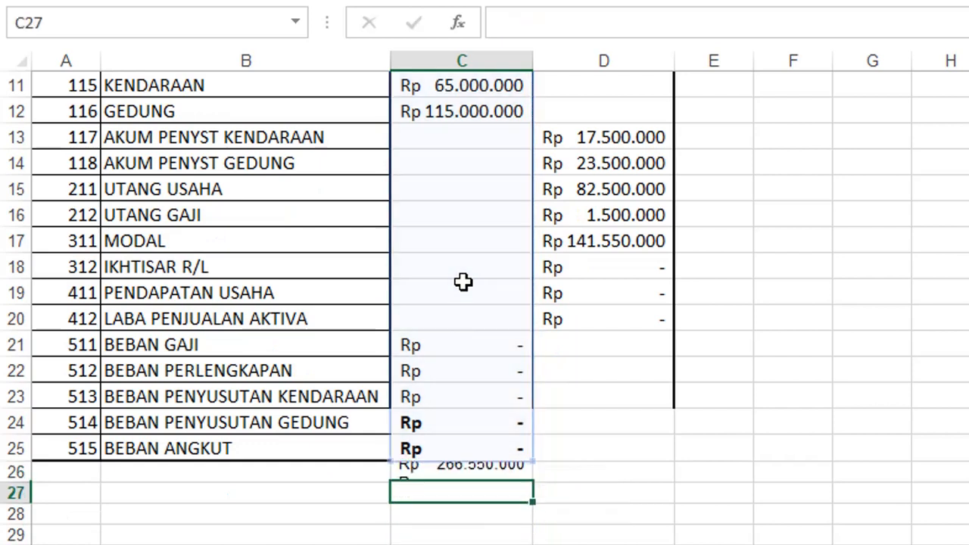
- Total the KREDIT column in D26 with =SUM(D7:D25)
{"action": "key", "text": "Up"}
{"action": "key", "text": "Right"}
{"action": "type", "text": "=sum("}
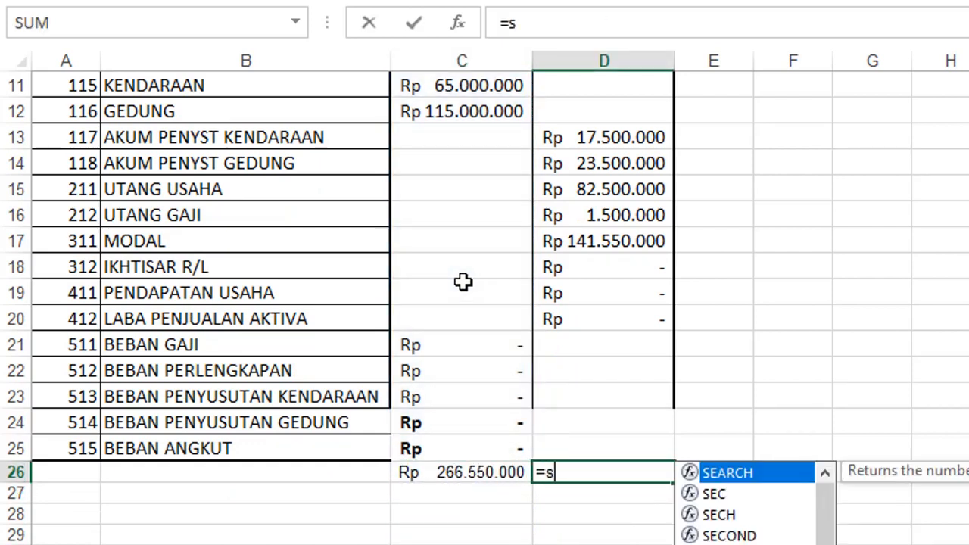
{"action": "key", "text": "Up"}
{"action": "key", "text": "Up"}
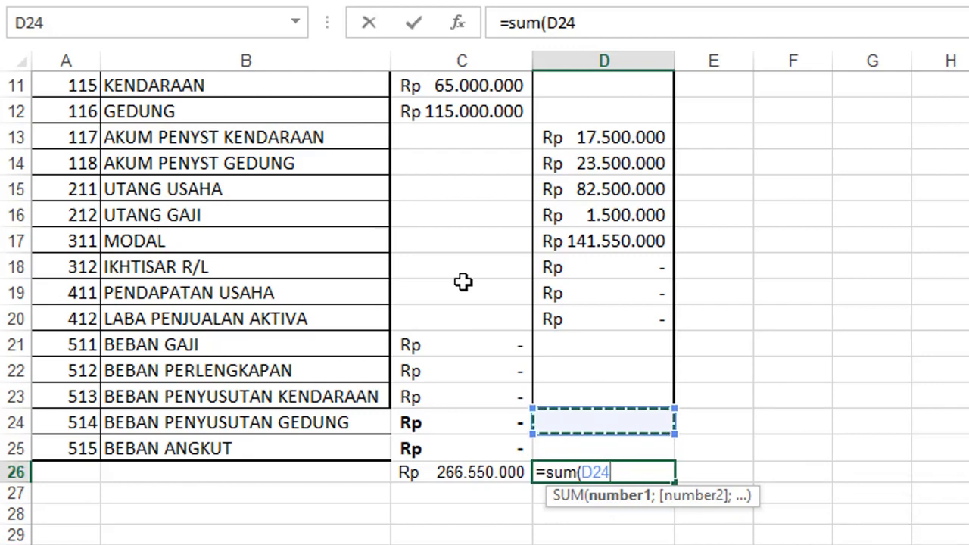
{"action": "key", "text": "Up"}
{"action": "key", "text": "Up"}
{"action": "key", "text": "Up"}
{"action": "key", "text": "Up"}
{"action": "key", "text": "Up"}
{"action": "key", "text": "Up"}
{"action": "key", "text": "Up"}
{"action": "key", "text": "Up"}
{"action": "key", "text": "Up"}
{"action": "key", "text": "Up"}
{"action": "key", "text": "Up"}
{"action": "key", "text": "Up"}
{"action": "key", "text": "Up"}
{"action": "key", "text": "Up"}
{"action": "key", "text": "Up"}
{"action": "key", "text": "Up"}
{"action": "key", "text": "Up"}
{"action": "key", "text": "Up"}
{"action": "key", "text": "Up"}
{"action": "key", "text": "Up"}
{"action": "key", "text": "Down"}
{"action": "key", "text": "Down"}
{"action": "key", "text": "Down"}
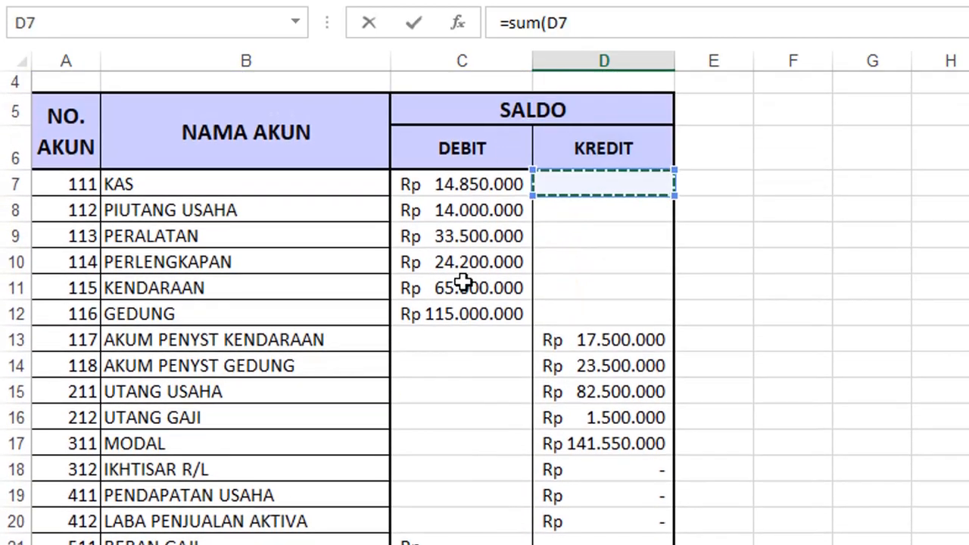
{"action": "key", "text": "shift+Down"}
{"action": "key", "text": "shift+Down"}
{"action": "key", "text": "shift+Down"}
{"action": "key", "text": "shift+Down"}
{"action": "key", "text": "shift+Down"}
{"action": "key", "text": "shift+Down"}
{"action": "key", "text": "shift+Down"}
{"action": "key", "text": "shift+Down"}
{"action": "key", "text": "shift+Down"}
{"action": "key", "text": "shift+Down"}
{"action": "key", "text": "shift+Down"}
{"action": "key", "text": "shift+Down"}
{"action": "key", "text": "shift+Down"}
{"action": "key", "text": "shift+Down"}
{"action": "key", "text": "shift+Down"}
{"action": "key", "text": "shift+Down"}
{"action": "key", "text": "shift+Down"}
{"action": "key", "text": "shift+Down"}
{"action": "key", "text": "shift+Down"}
{"action": "key", "text": "shift+Down"}
{"action": "key", "text": "shift+Down"}
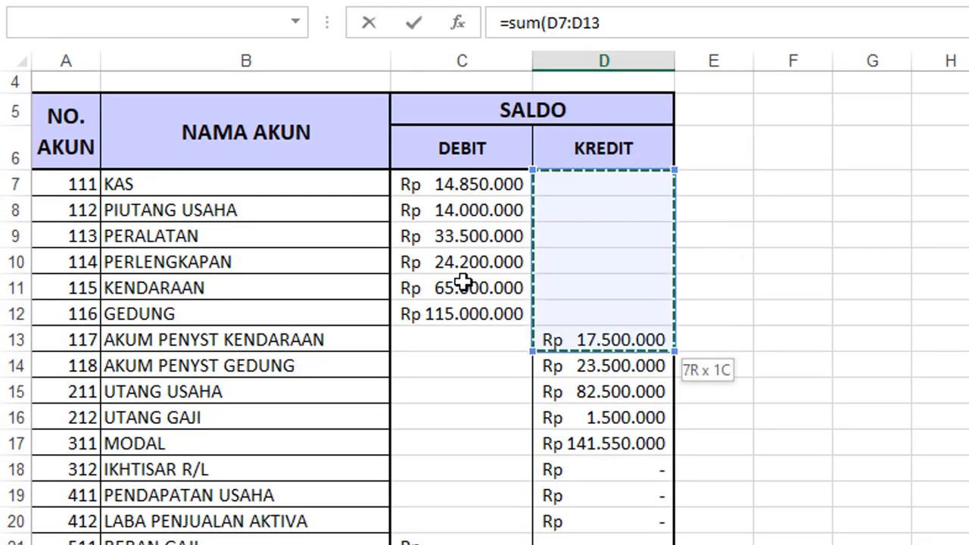
{"action": "key", "text": "shift+Up"}
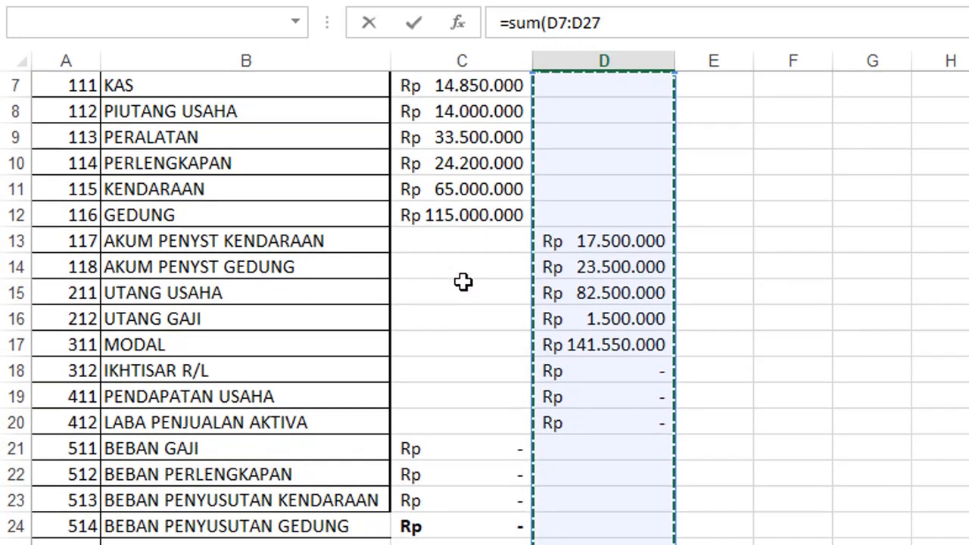
{"action": "key", "text": "shift+Up"}
{"action": "key", "text": "shift+Up"}
{"action": "key", "text": "Return"}
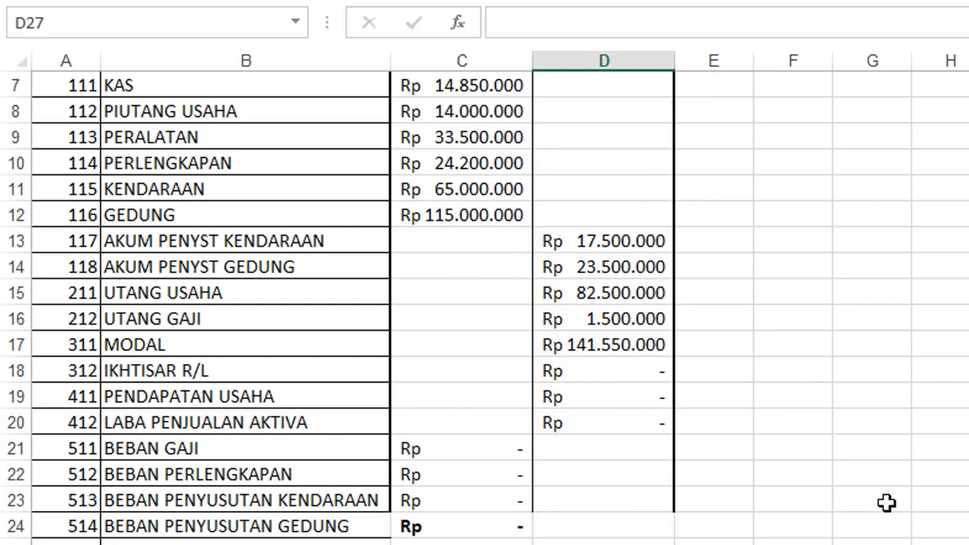
- Remove bold from the balances in C24:C25 and make the column totals in C26:D26 bold
{"action": "scroll", "coordinate": [891, 502], "scroll_direction": "down", "scroll_amount": 1}
{"action": "left_click_drag", "start_coordinate": [452, 457], "coordinate": [459, 470]}
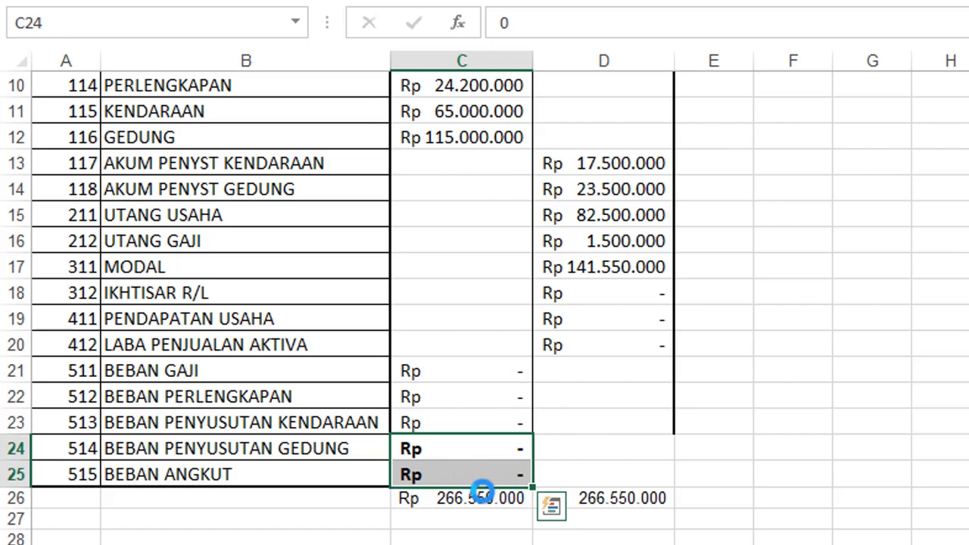
{"action": "key", "text": "ctrl+b"}
{"action": "left_click_drag", "start_coordinate": [484, 498], "coordinate": [597, 494]}
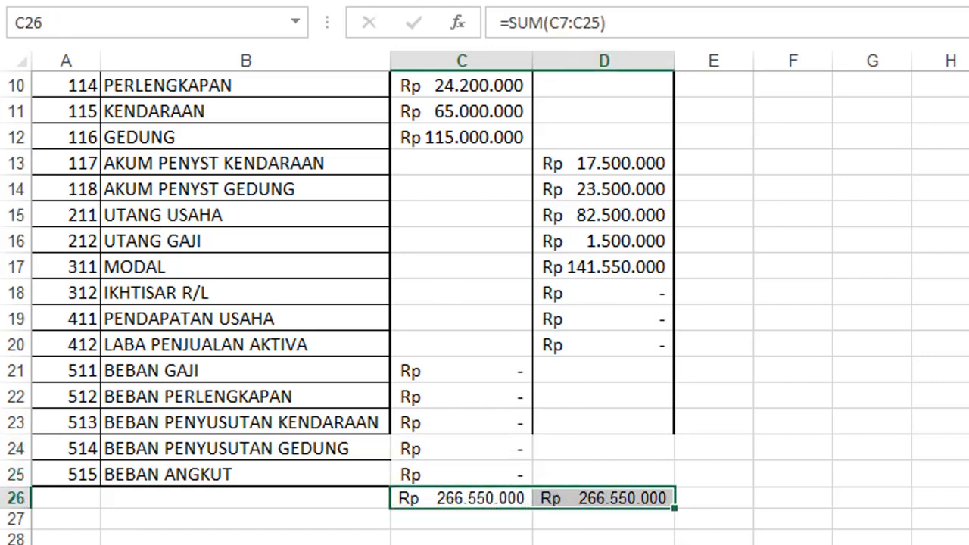
{"action": "key", "text": "ctrl+b"}
- Label the total row JUMLAH in B26 and make the label bold
{"action": "left_click", "coordinate": [262, 498]}
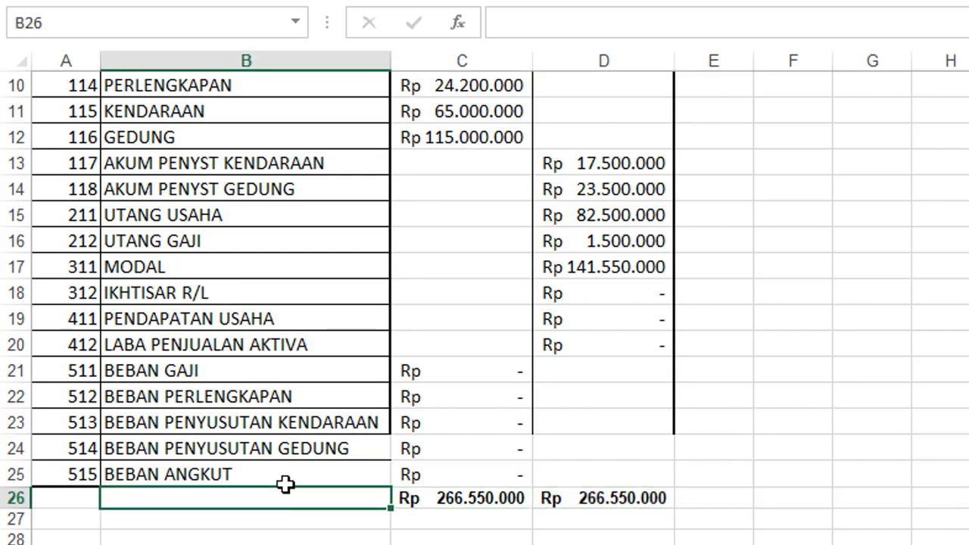
{"action": "type", "text": "JUMLAH"}
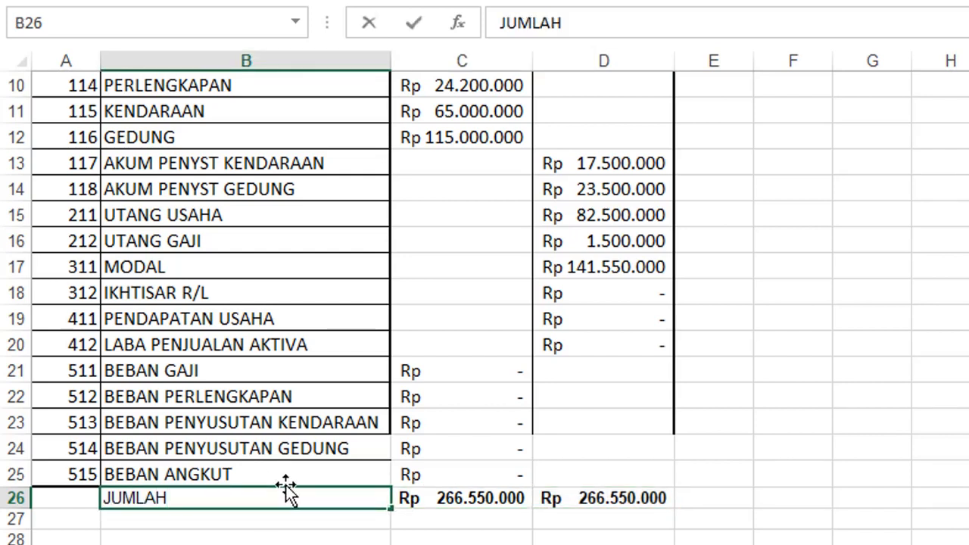
{"action": "key", "text": "Tab"}
{"action": "left_click", "coordinate": [277, 501]}
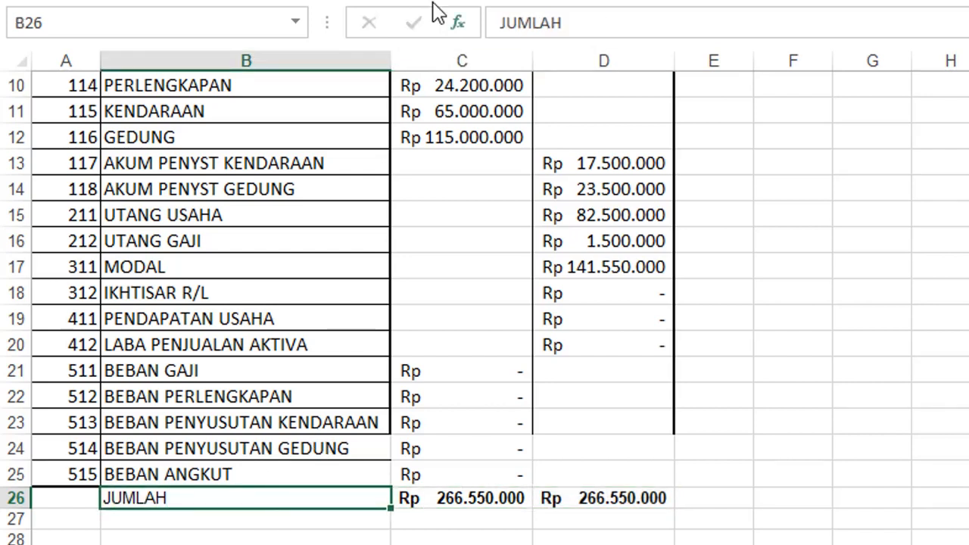
{"action": "key", "text": "ctrl+b"}
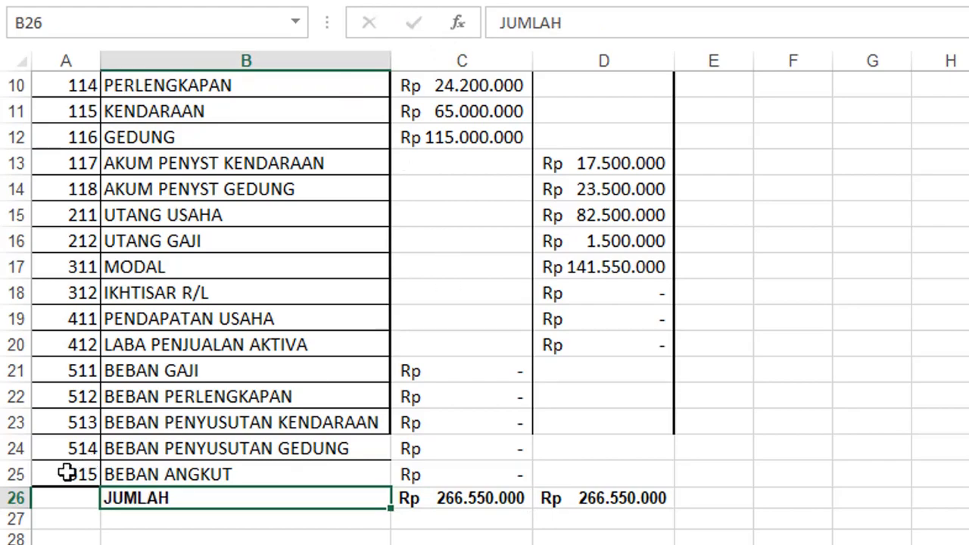
- Apply all borders to the expense rows and the JUMLAH row, A21:D26
{"action": "left_click_drag", "start_coordinate": [69, 497], "coordinate": [650, 369]}
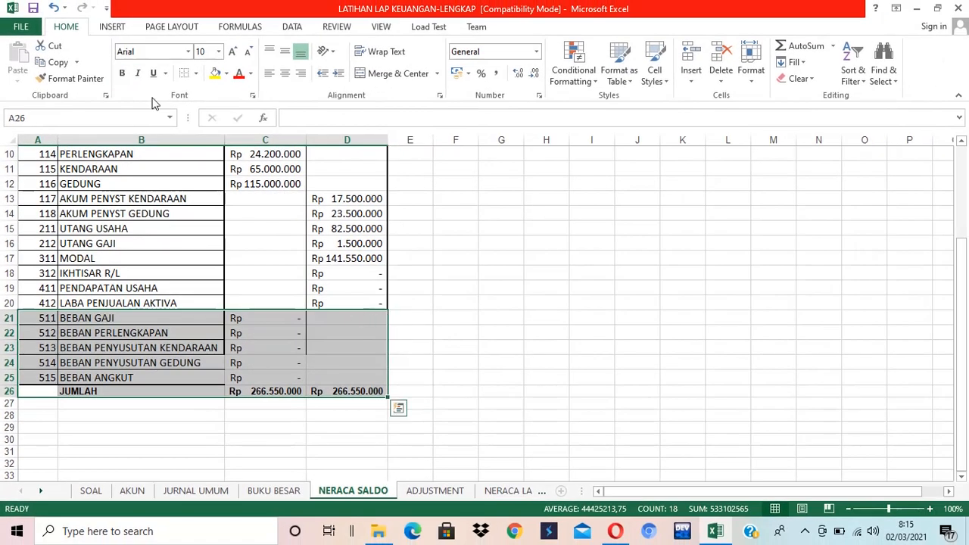
{"action": "left_click", "coordinate": [195, 73]}
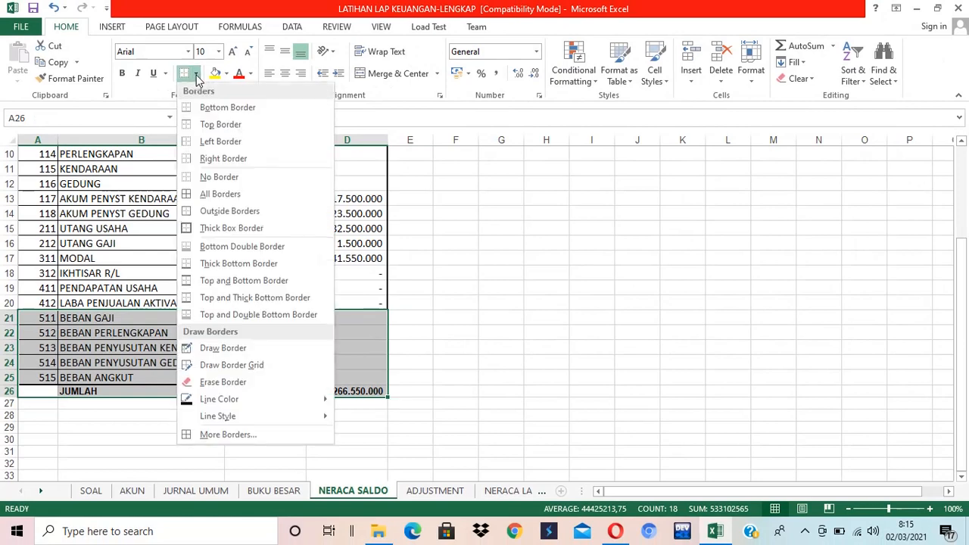
{"action": "left_click", "coordinate": [209, 198]}
{"action": "left_click", "coordinate": [480, 316]}
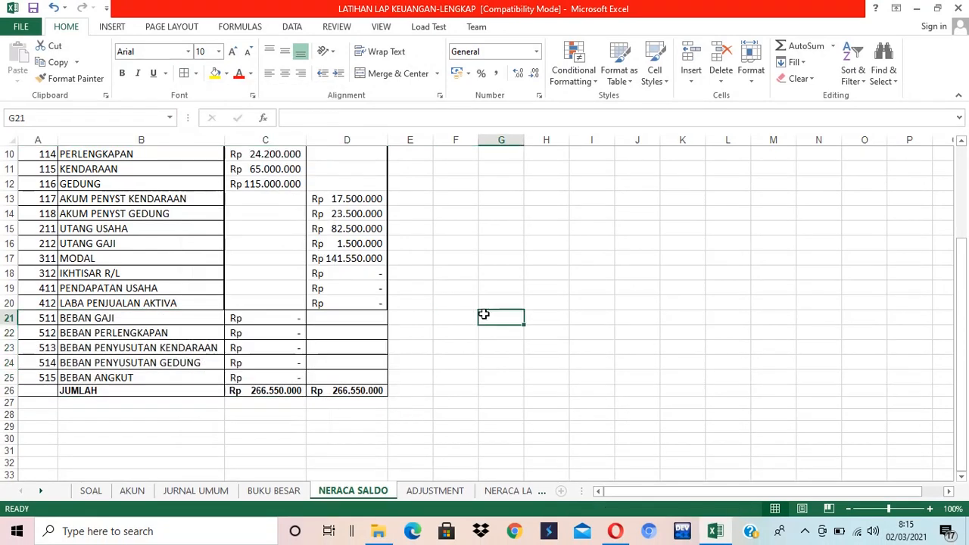
- Choose a thicker border line style and draw it down both sides of C21:D26 and around the JUMLAH row, B26:D26
{"action": "scroll", "coordinate": [419, 319], "scroll_direction": "up", "scroll_amount": 3}
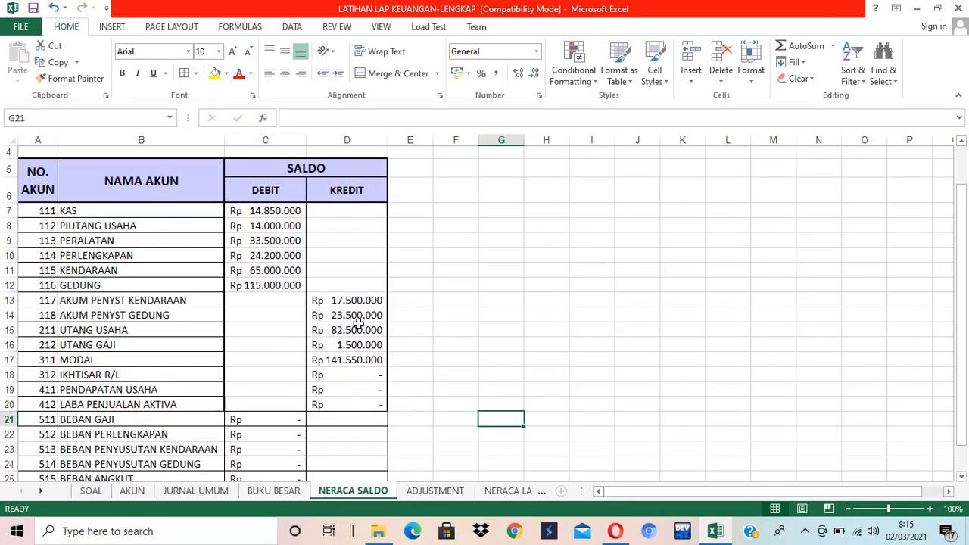
{"action": "scroll", "coordinate": [356, 318], "scroll_direction": "down", "scroll_amount": 4}
{"action": "left_click_drag", "start_coordinate": [243, 244], "coordinate": [333, 345]}
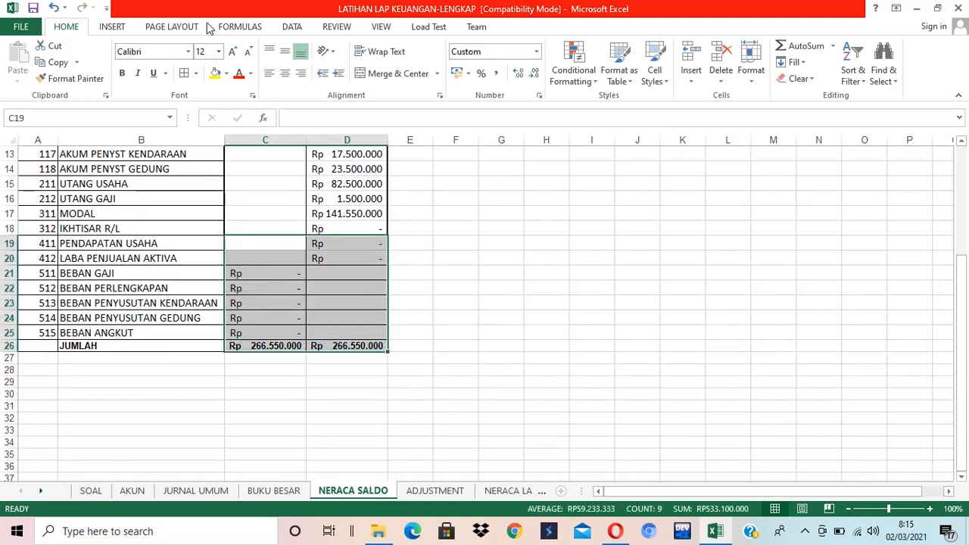
{"action": "left_click", "coordinate": [195, 73]}
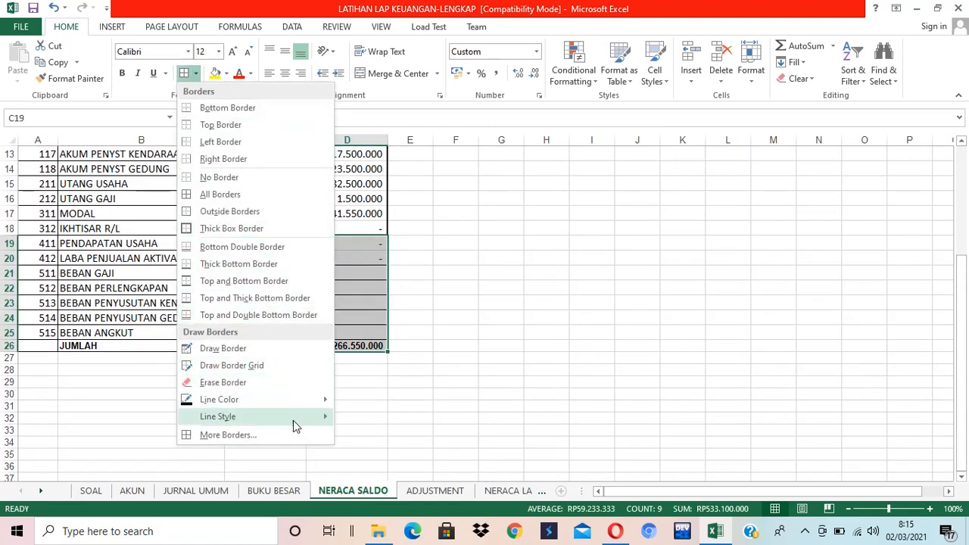
{"action": "mouse_move", "coordinate": [293, 418]}
{"action": "left_click", "coordinate": [362, 413]}
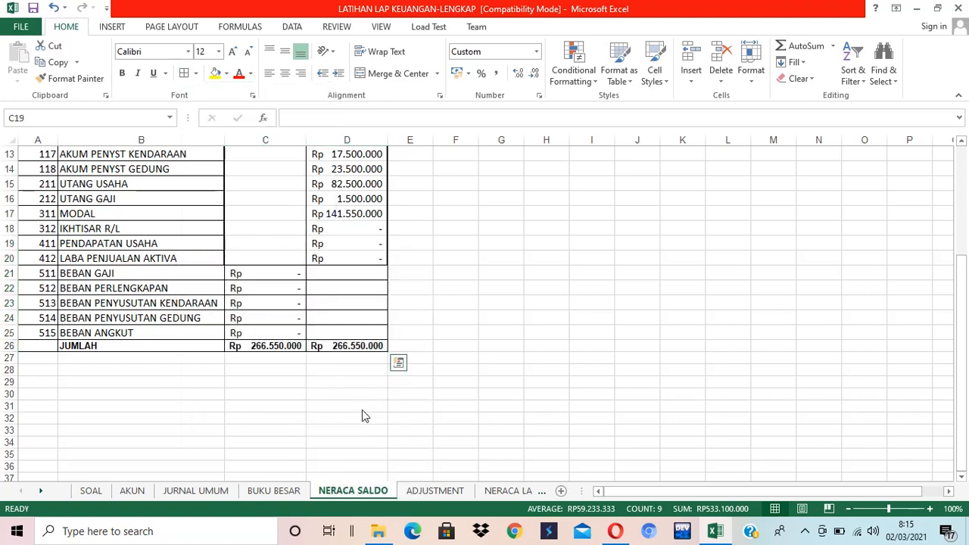
{"action": "left_click_drag", "start_coordinate": [225, 282], "coordinate": [226, 315]}
{"action": "left_click_drag", "start_coordinate": [391, 259], "coordinate": [393, 310]}
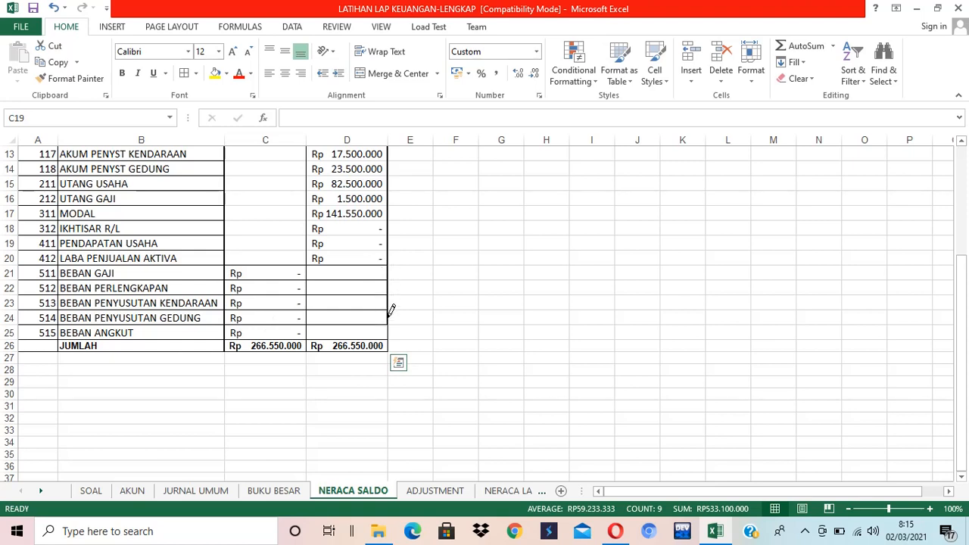
{"action": "left_click", "coordinate": [331, 348]}
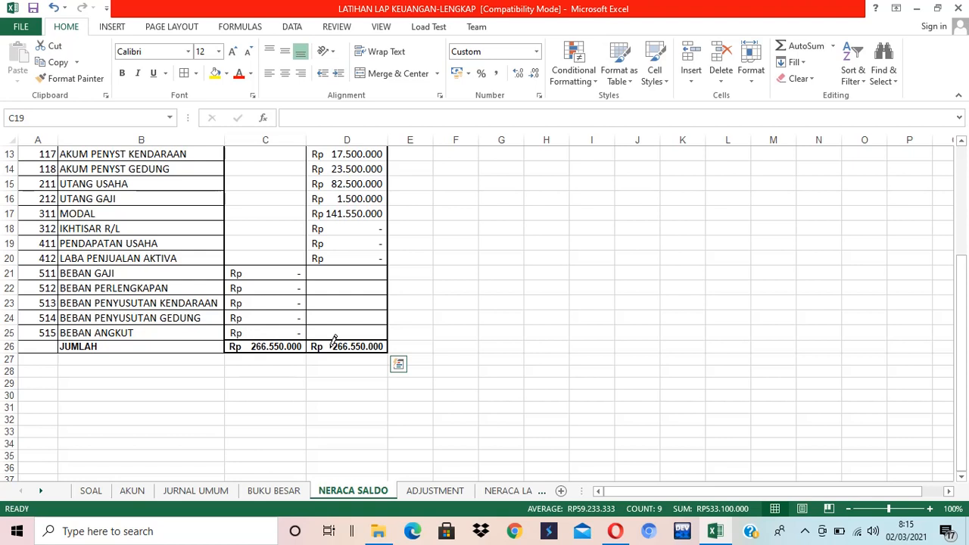
{"action": "left_click", "coordinate": [174, 340]}
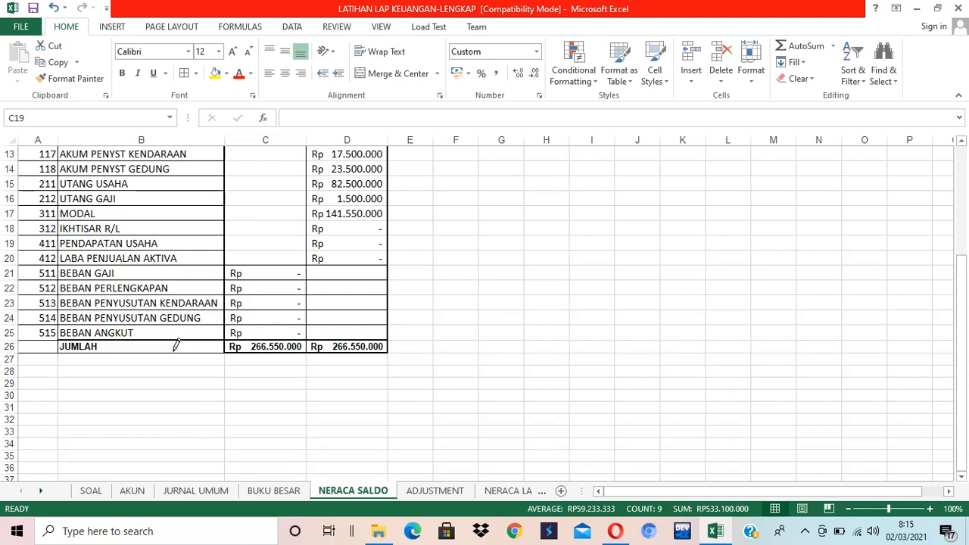
{"action": "left_click", "coordinate": [174, 347]}
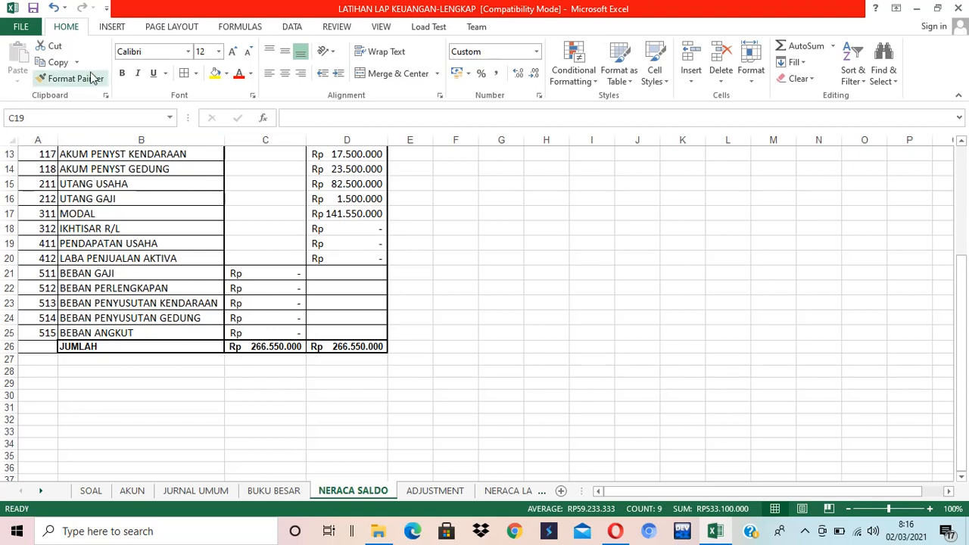
- Apply all borders in the thicker line style to the balance cells C19:D26
{"action": "left_click", "coordinate": [184, 73]}
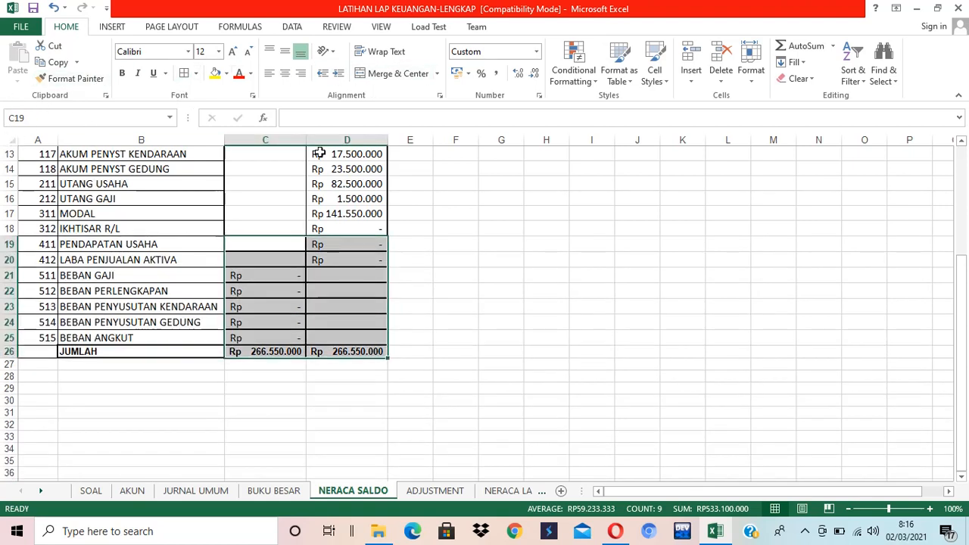
{"action": "left_click", "coordinate": [555, 245]}
{"action": "scroll", "coordinate": [716, 286], "scroll_direction": "up", "scroll_amount": 4}
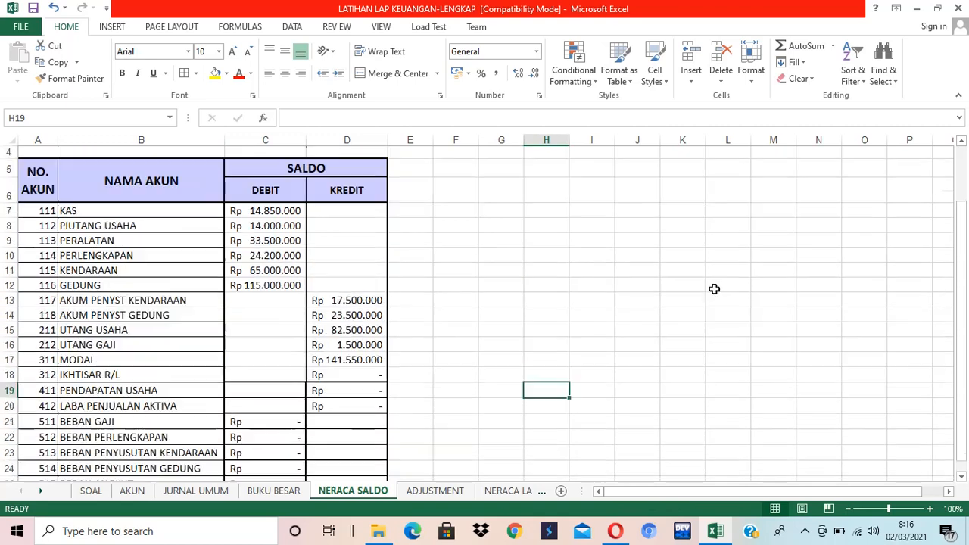
- Set the font size of the JUMLAH row, B26:D26, to 12
{"action": "scroll", "coordinate": [720, 282], "scroll_direction": "down", "scroll_amount": 3}
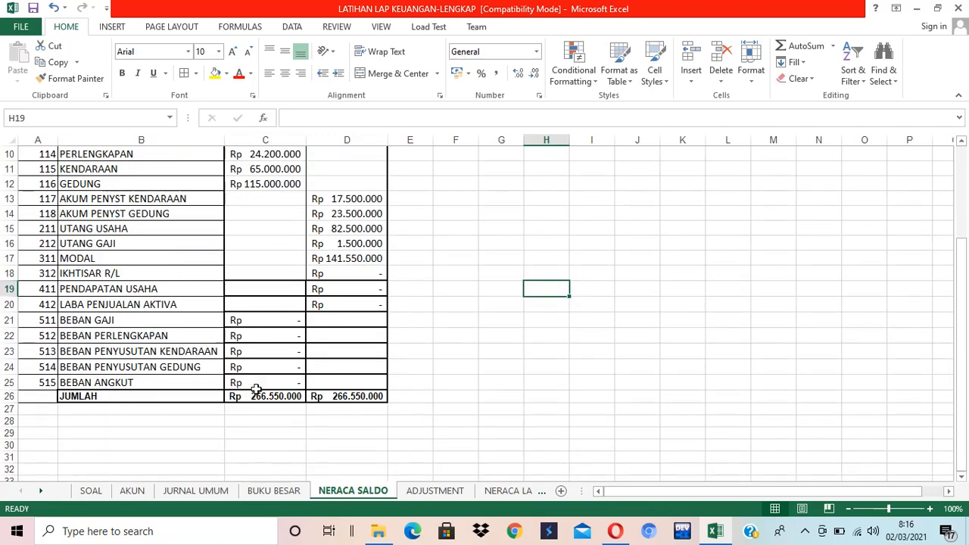
{"action": "left_click_drag", "start_coordinate": [159, 397], "coordinate": [333, 396]}
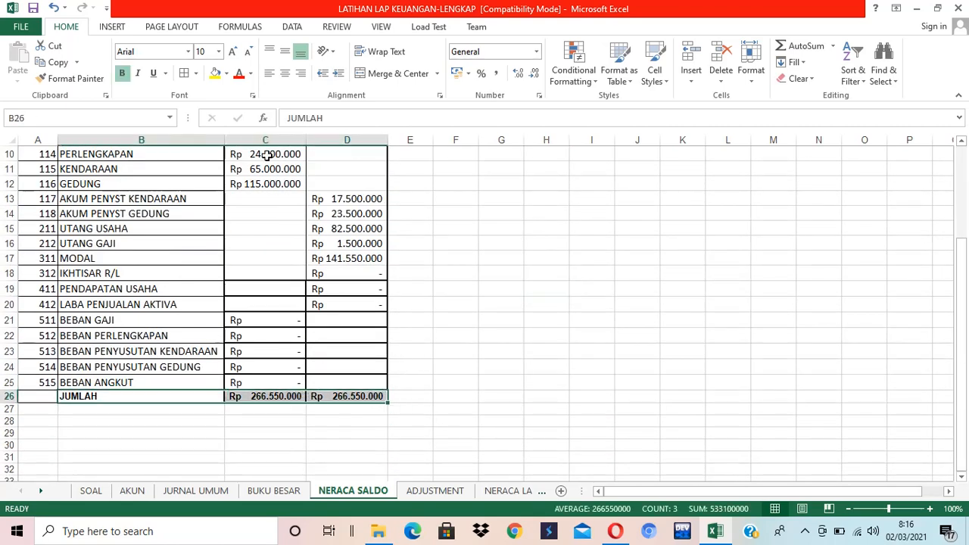
{"action": "left_click", "coordinate": [219, 51]}
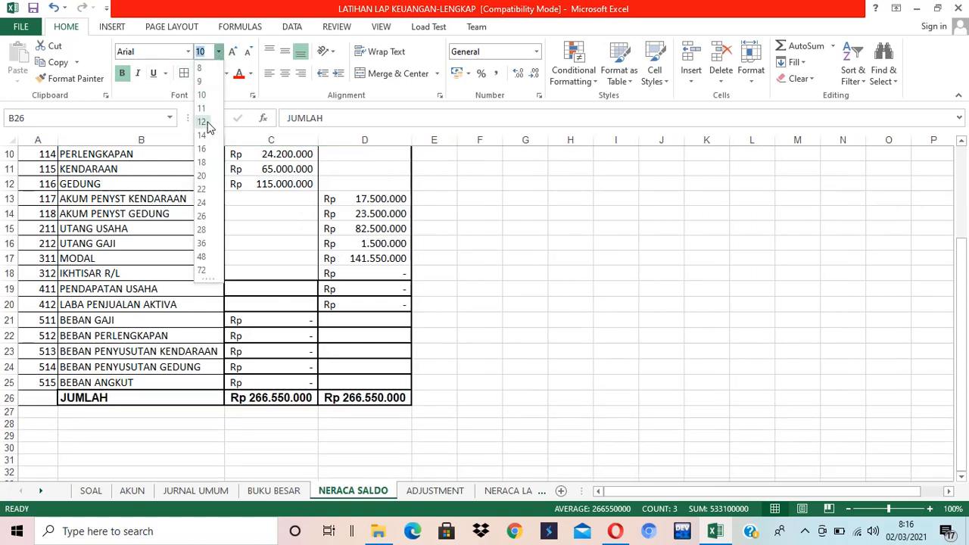
{"action": "left_click", "coordinate": [206, 123]}
{"action": "left_click", "coordinate": [515, 304]}
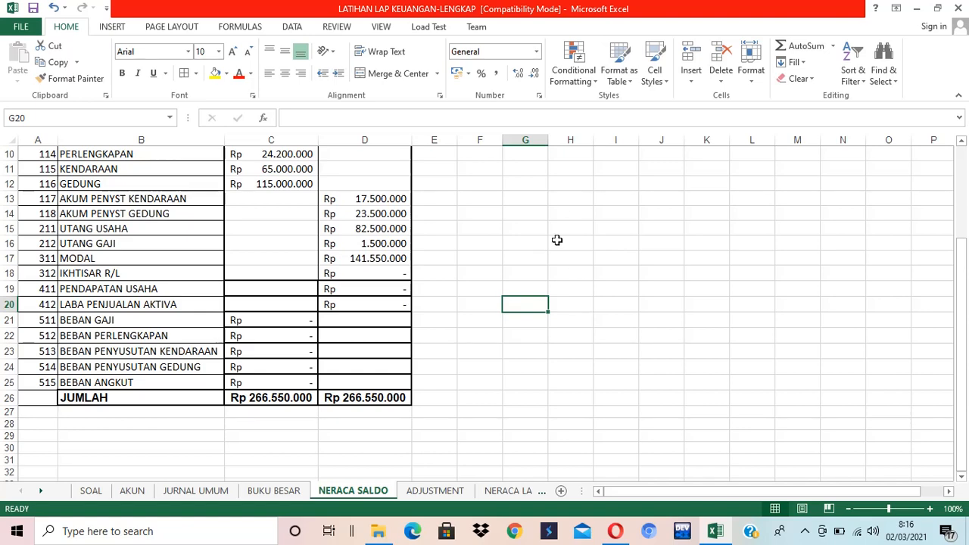
{"action": "scroll", "coordinate": [641, 304], "scroll_direction": "up", "scroll_amount": 3}
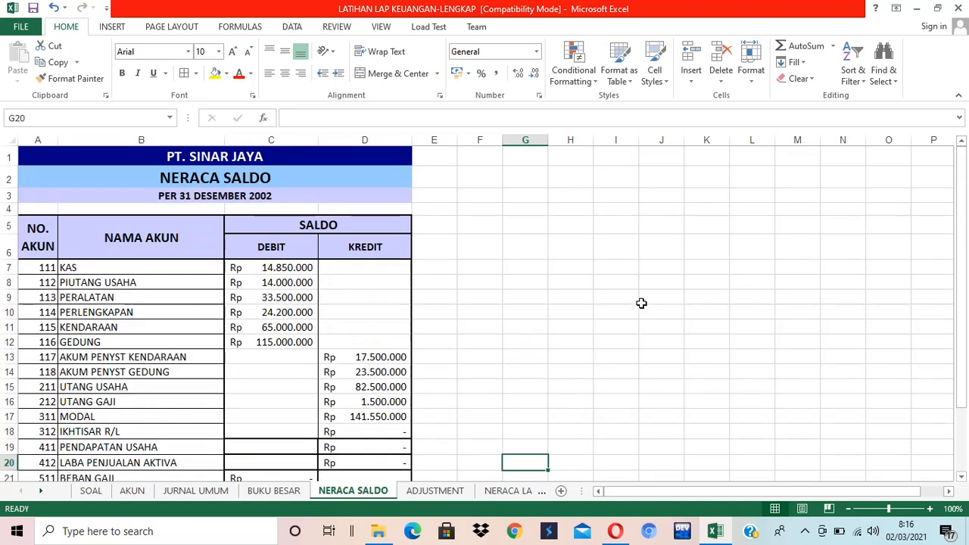
{"action": "scroll", "coordinate": [641, 304], "scroll_direction": "down", "scroll_amount": 3}
{"action": "scroll", "coordinate": [645, 303], "scroll_direction": "up", "scroll_amount": 2}
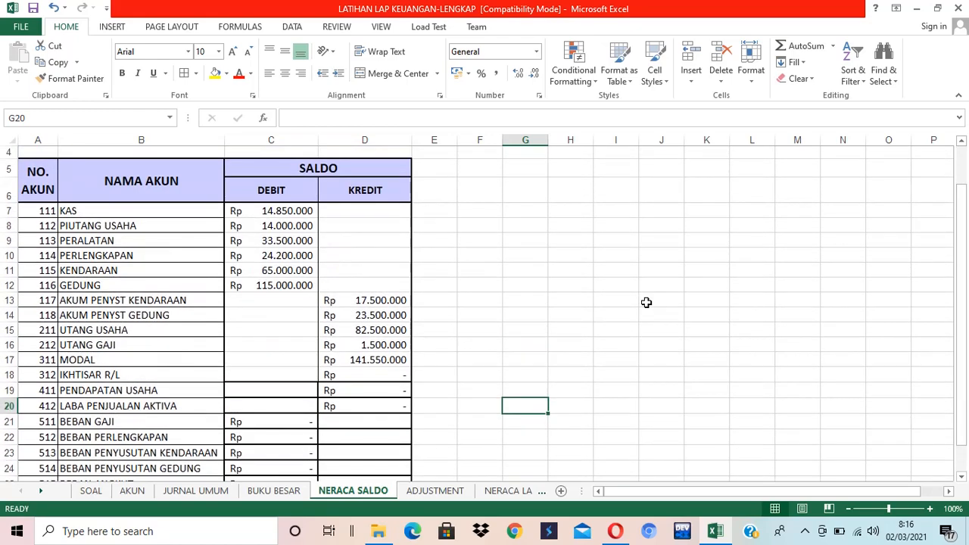
{"action": "scroll", "coordinate": [646, 303], "scroll_direction": "down", "scroll_amount": 2}
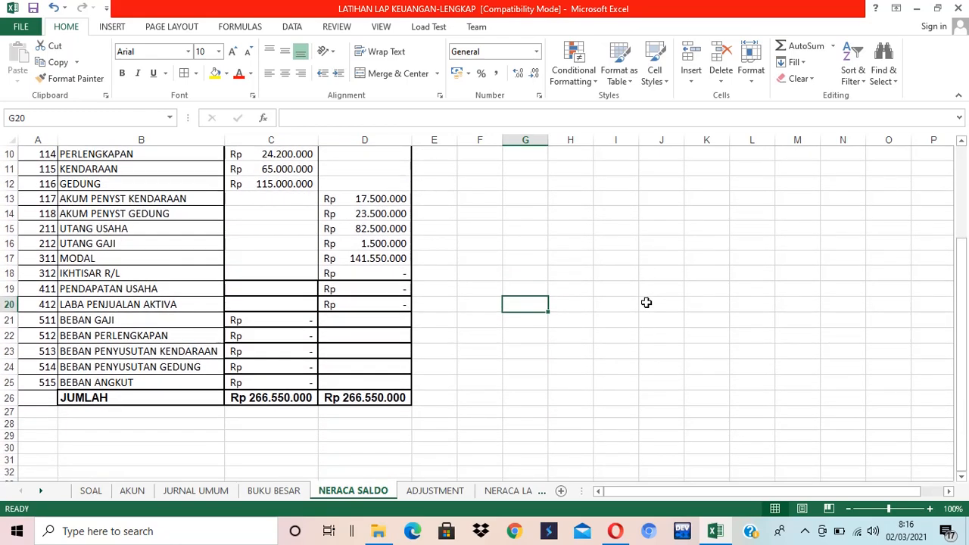
{"action": "scroll", "coordinate": [646, 303], "scroll_direction": "up", "scroll_amount": 3}
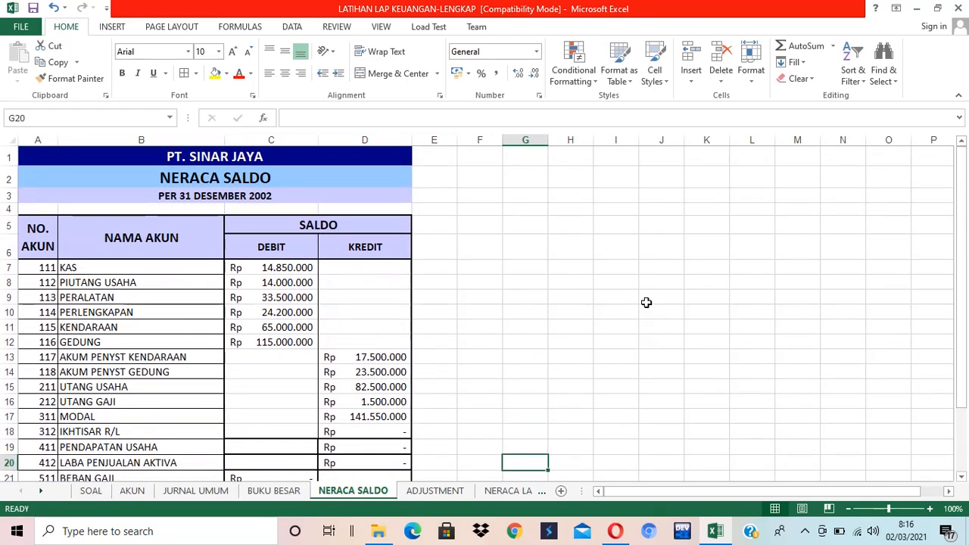